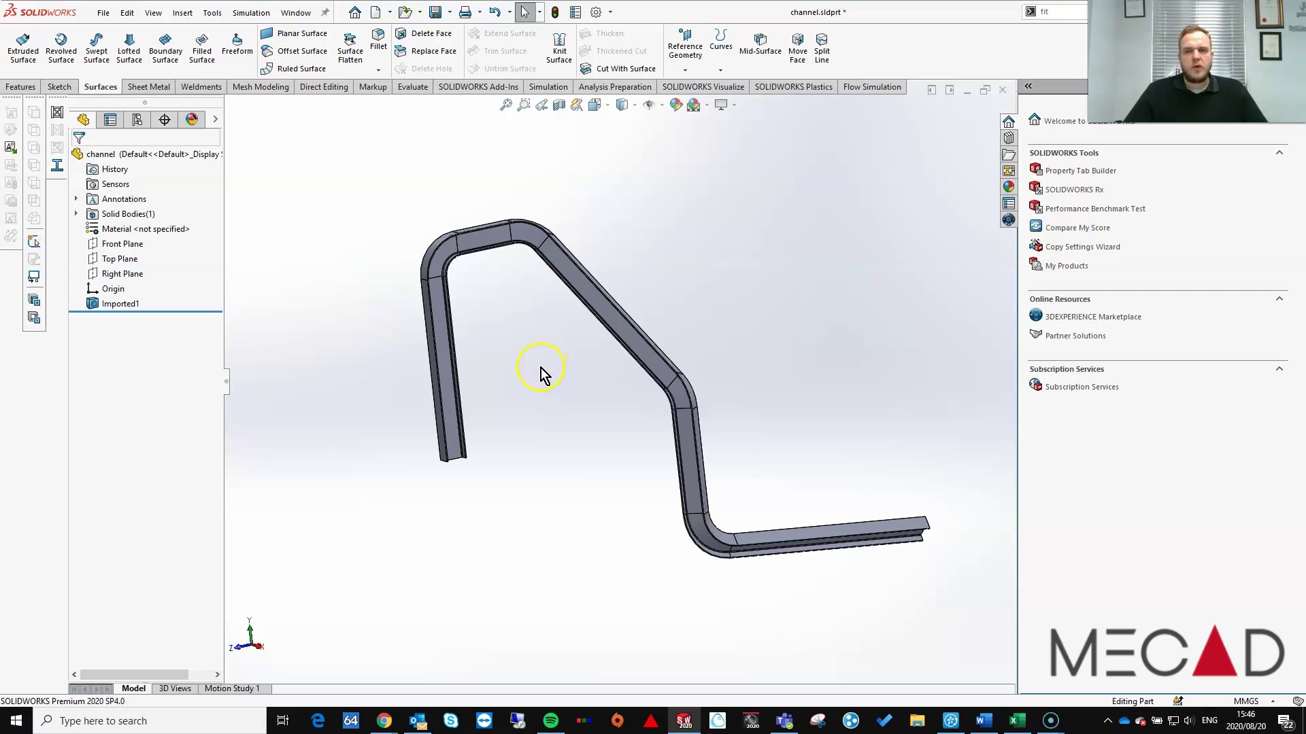
# Create a mid-surface of the channel from automatically found face pairs at 50% position, with knitted surfaces.
pyautogui.scroll(5, 537, 368)
pyautogui.scroll(-7, 563, 365)
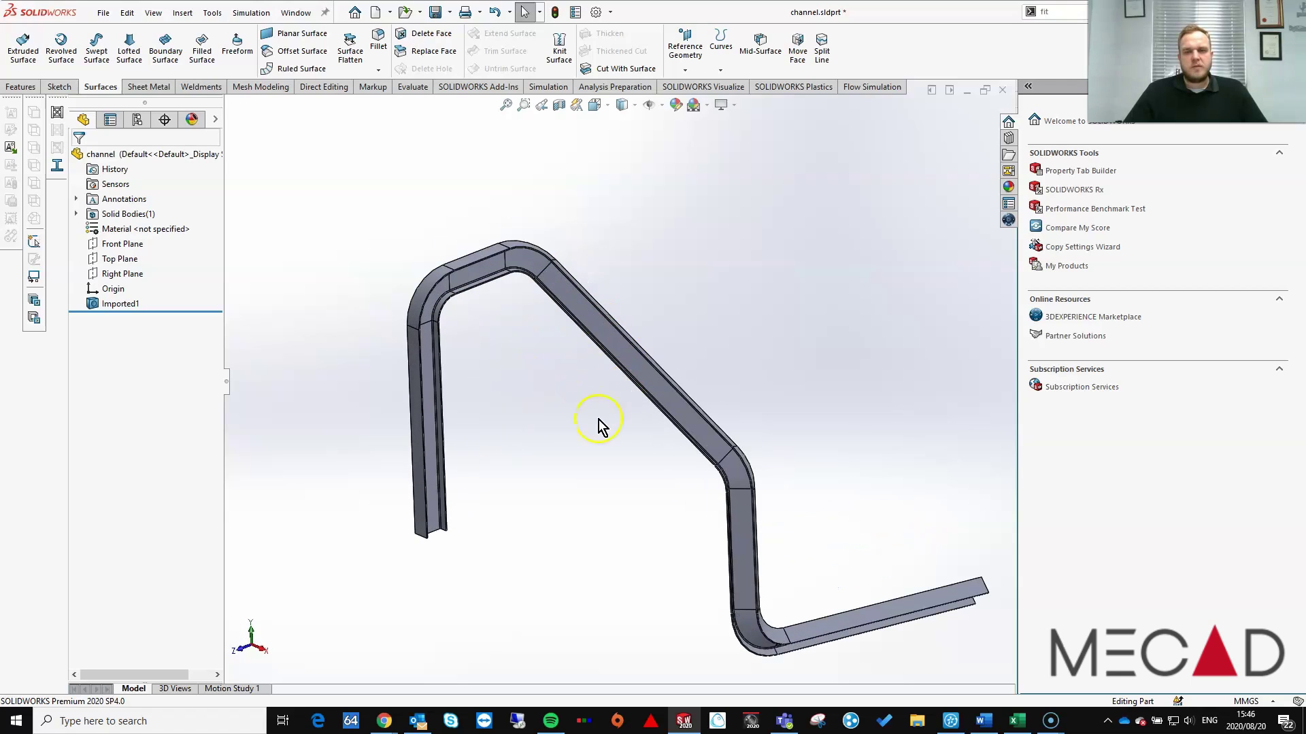
pyautogui.scroll(-3, 501, 430)
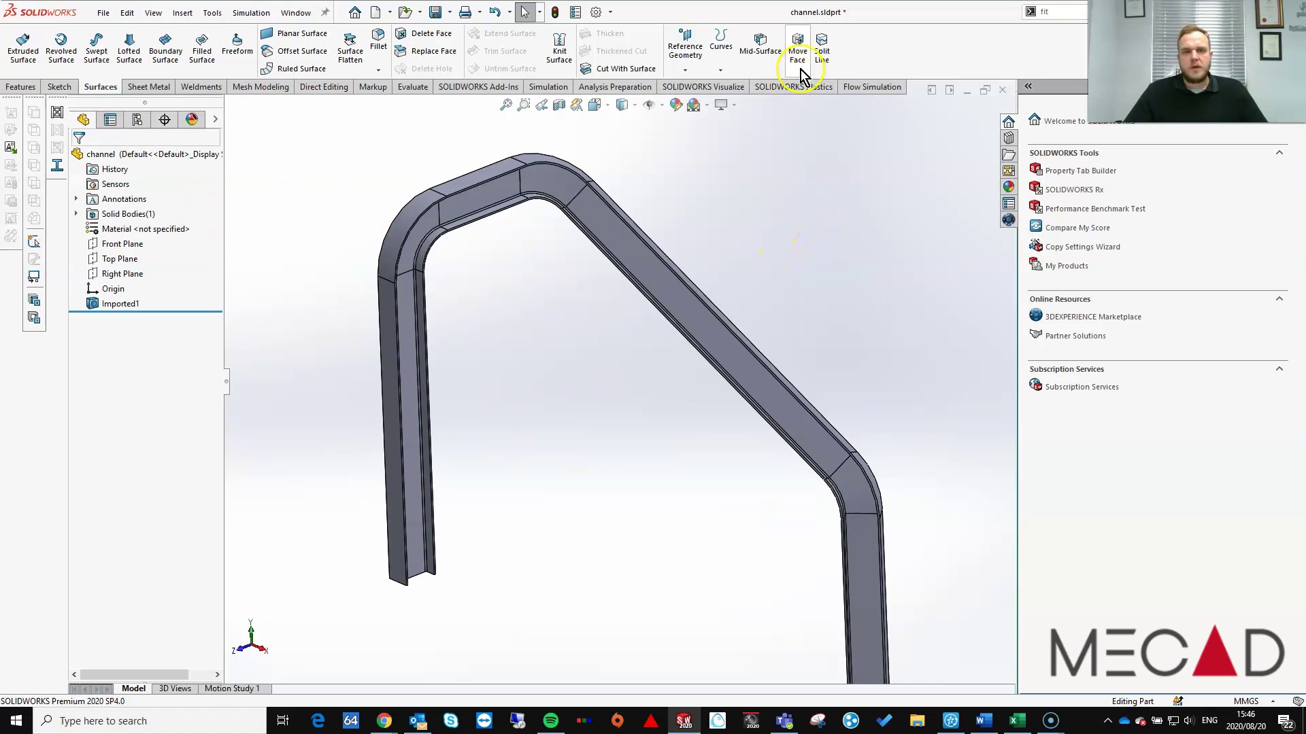
pyautogui.click(762, 48)
pyautogui.scroll(2, 612, 387)
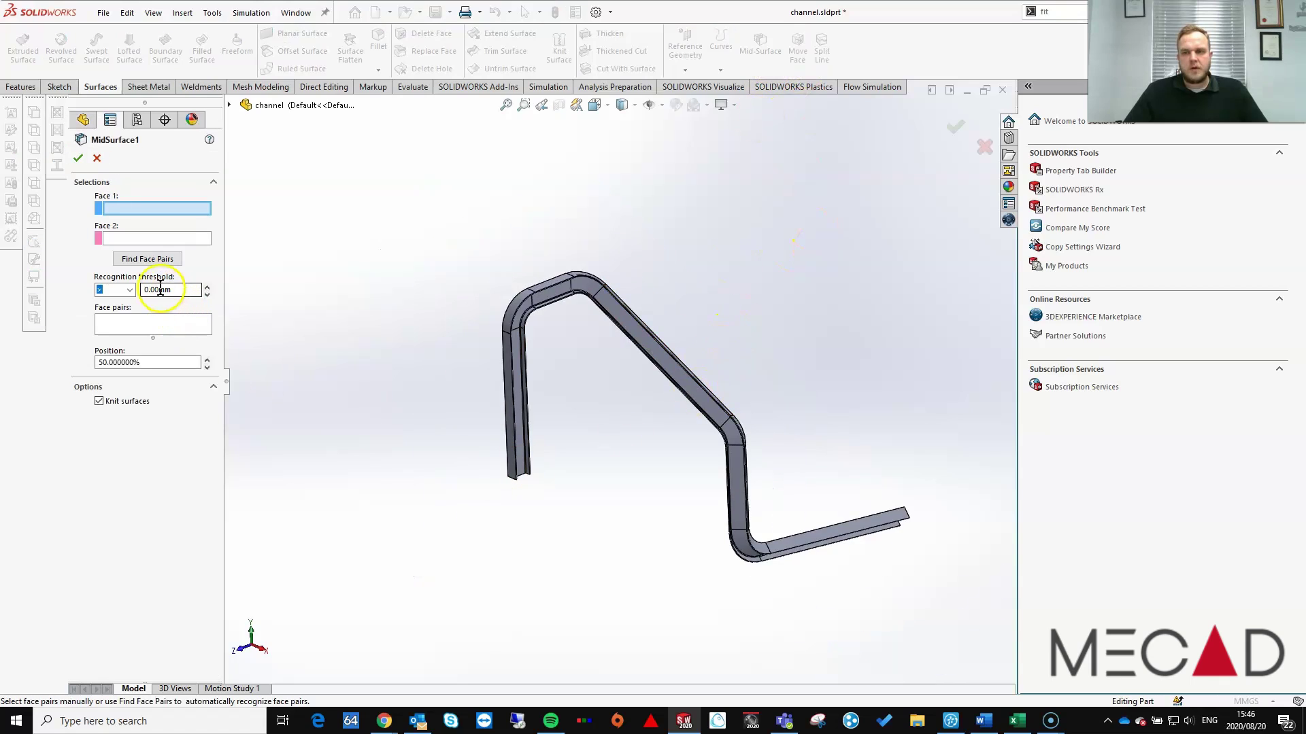
pyautogui.click(161, 263)
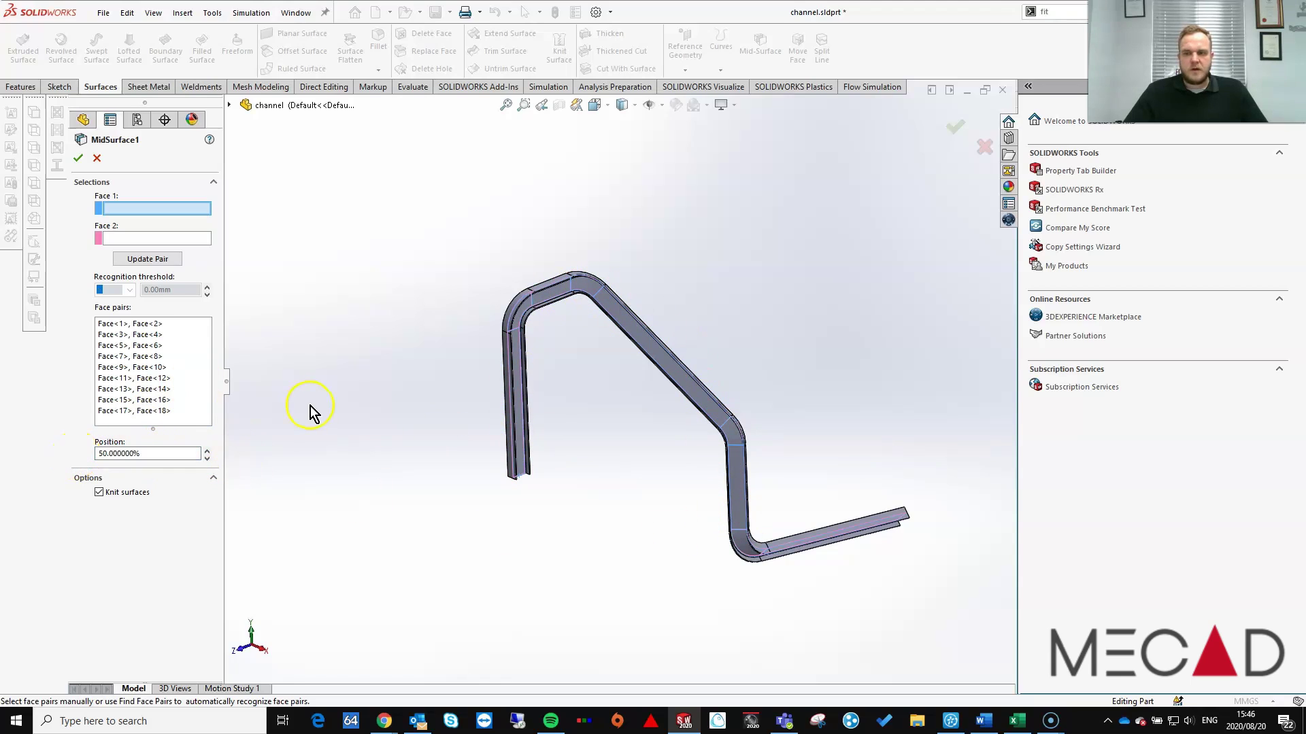
pyautogui.click(79, 159)
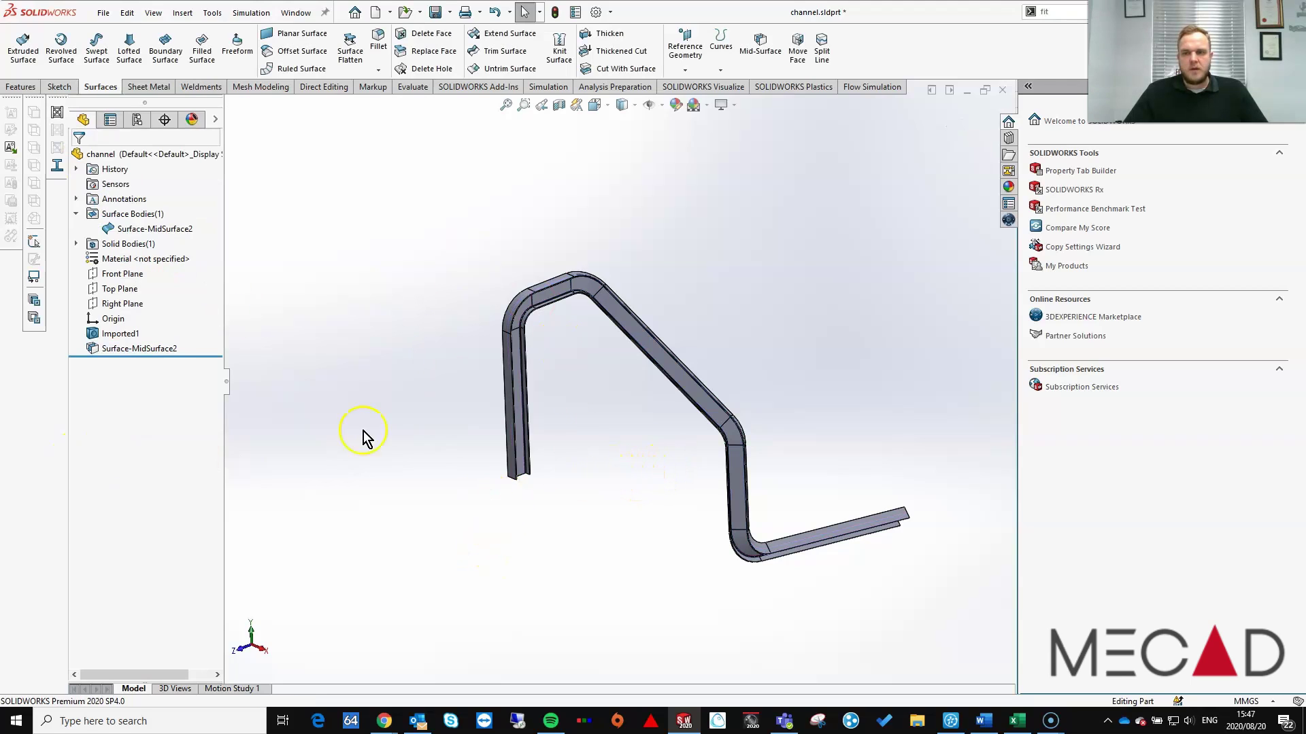
pyautogui.click(147, 229)
pyautogui.click(579, 502)
# Select the outer flange face at the channel's free end together with all faces tangent to it.
pyautogui.scroll(-5, 558, 482)
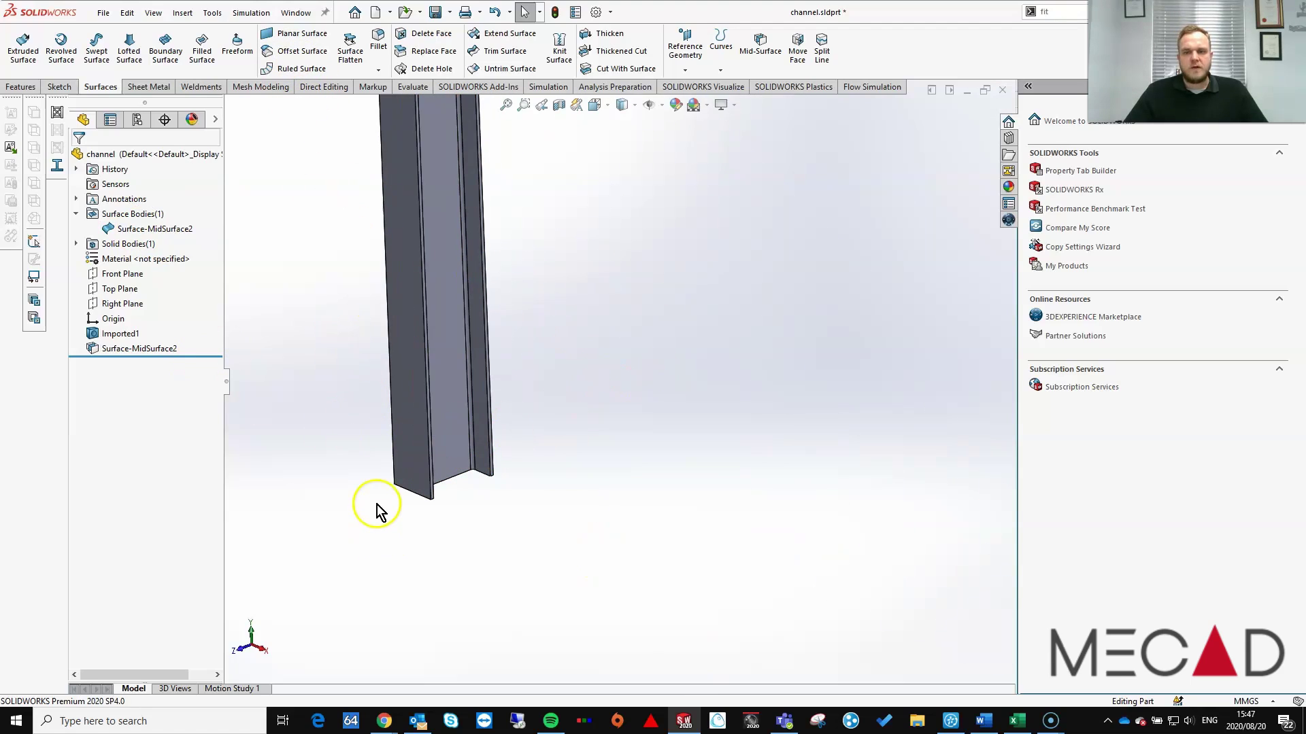
pyautogui.scroll(-2, 377, 504)
pyautogui.rightClick(442, 420)
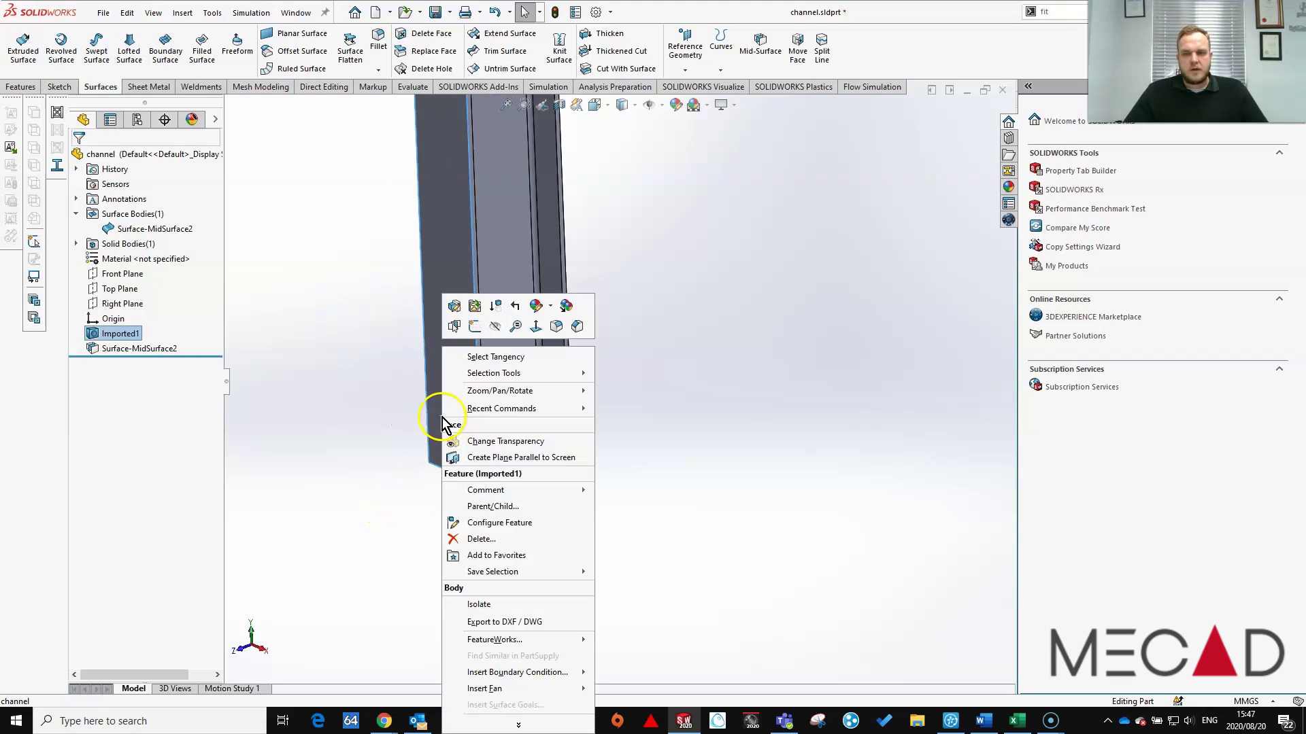
pyautogui.click(498, 356)
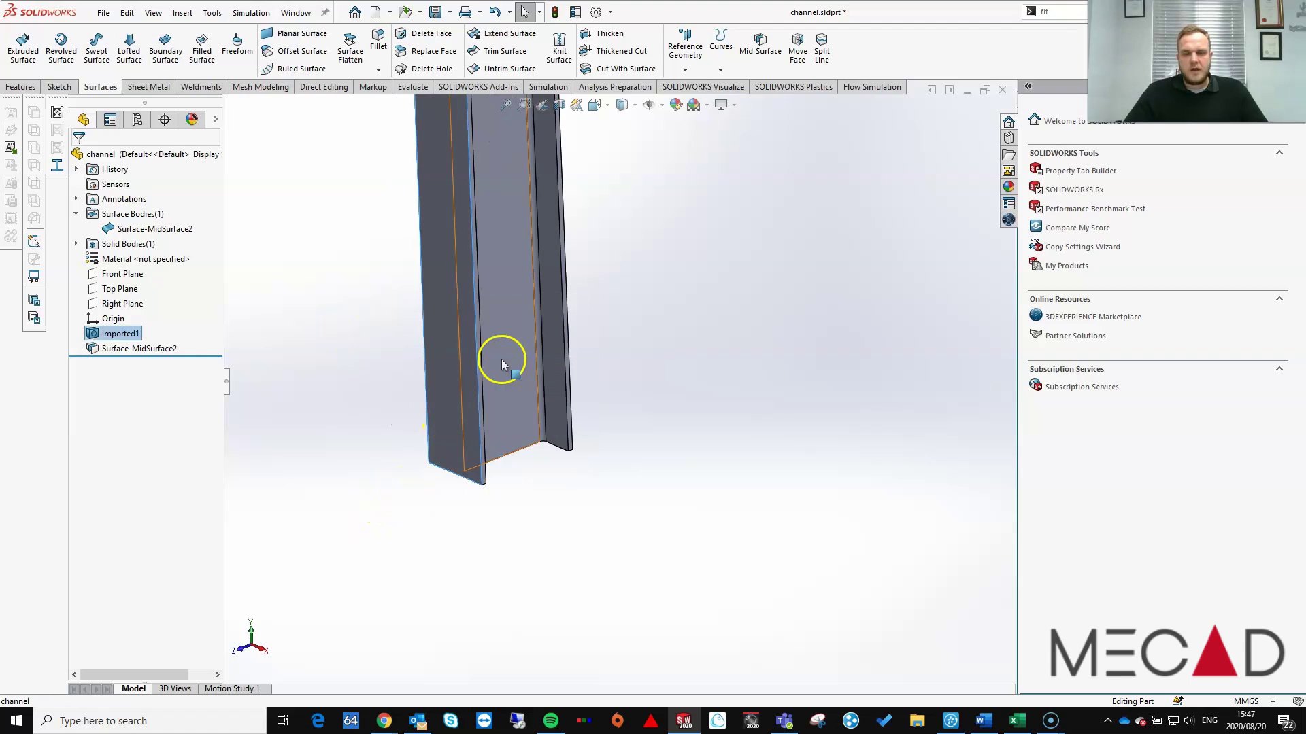
pyautogui.scroll(3, 637, 393)
pyautogui.scroll(3, 685, 297)
pyautogui.scroll(-1, 517, 447)
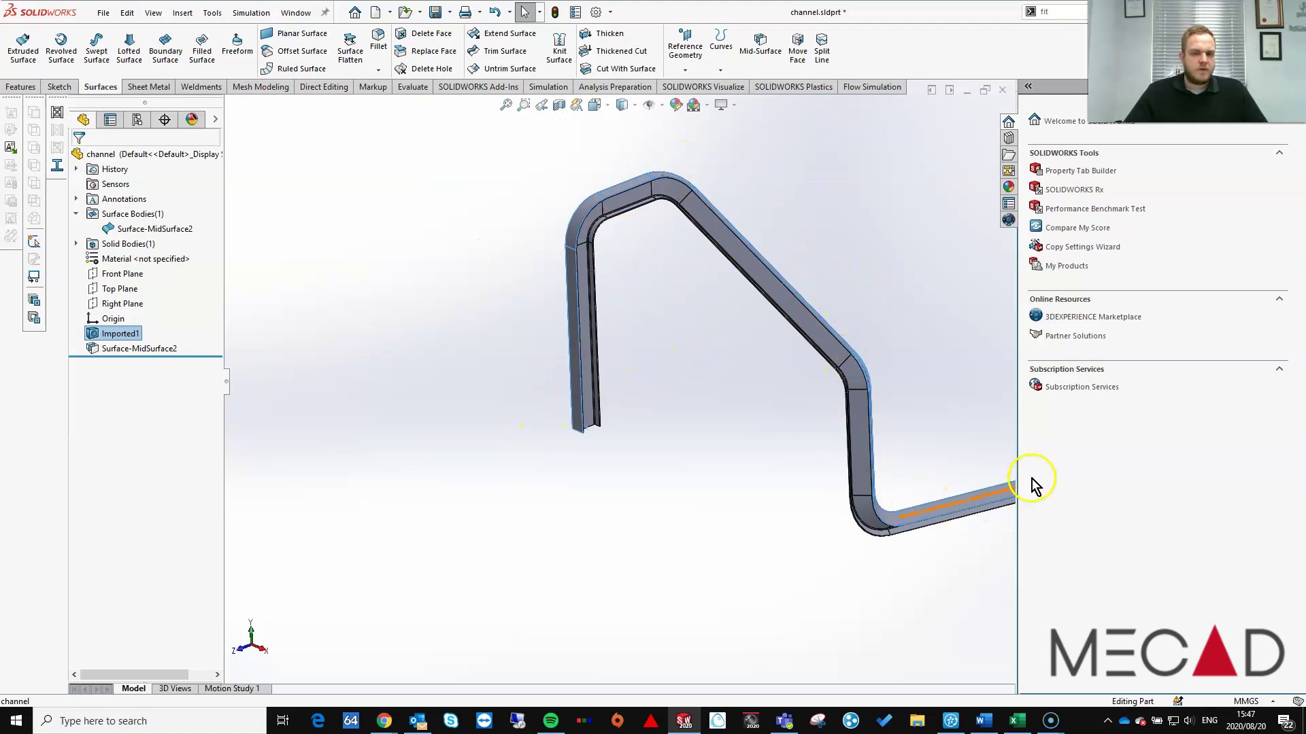
pyautogui.scroll(-1, 680, 367)
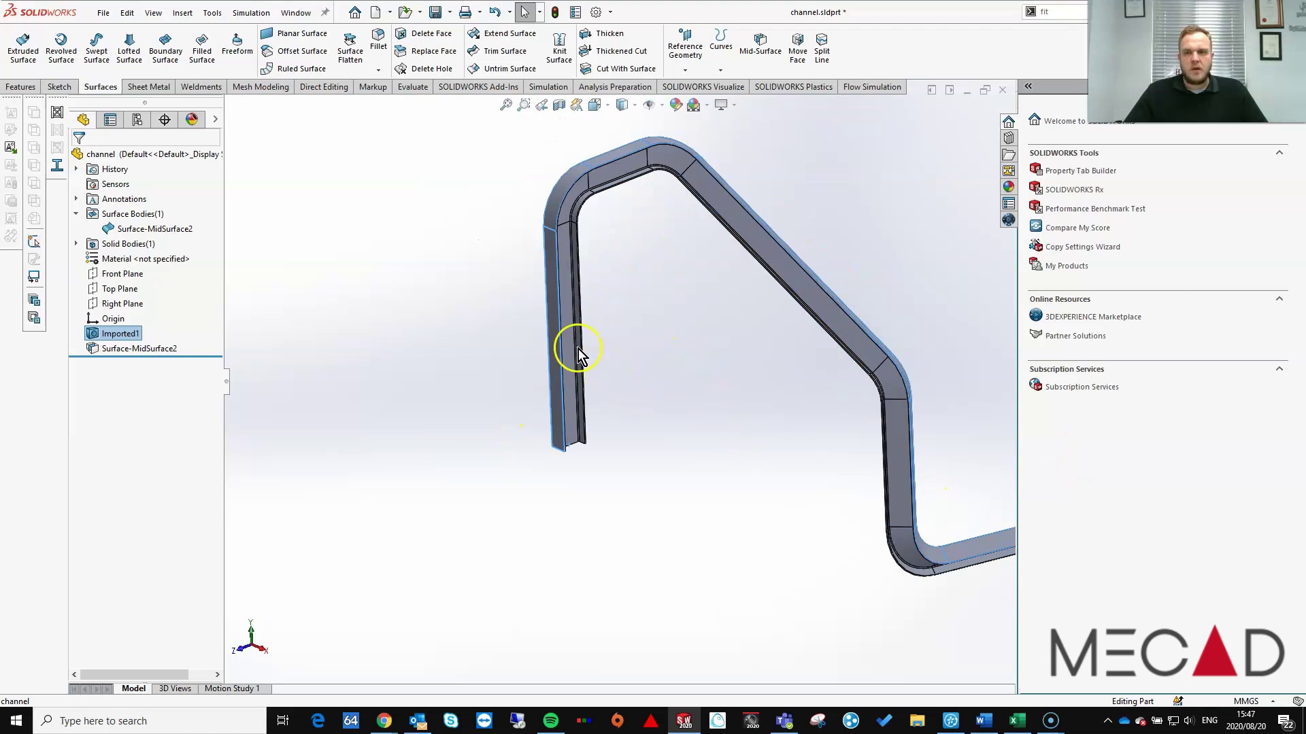
# Offset the selected flange faces by 203/2 mm as a surface, flipped inward to the middle of the channel.
pyautogui.click(293, 53)
pyautogui.scroll(-4, 578, 446)
pyautogui.moveTo(738, 501); pyautogui.dragTo(523, 543, button='middle')
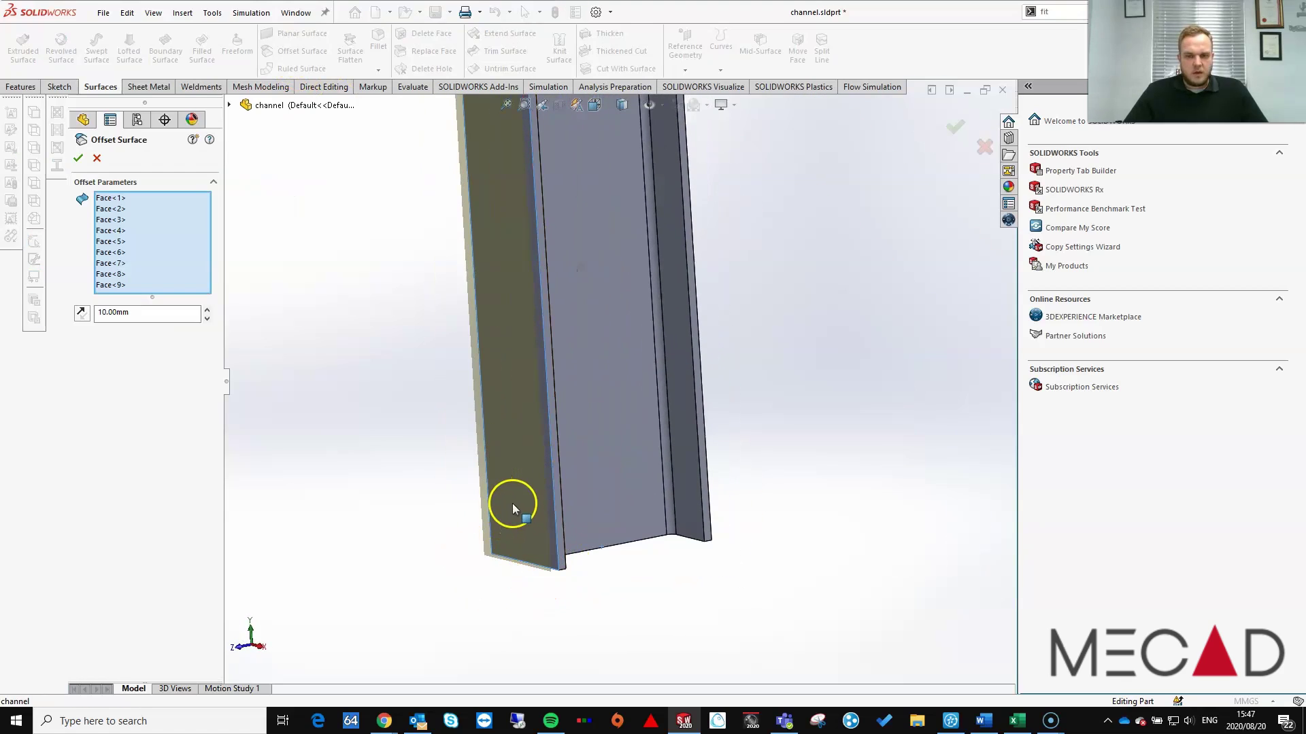
pyautogui.moveTo(515, 484); pyautogui.dragTo(663, 391, button='middle')
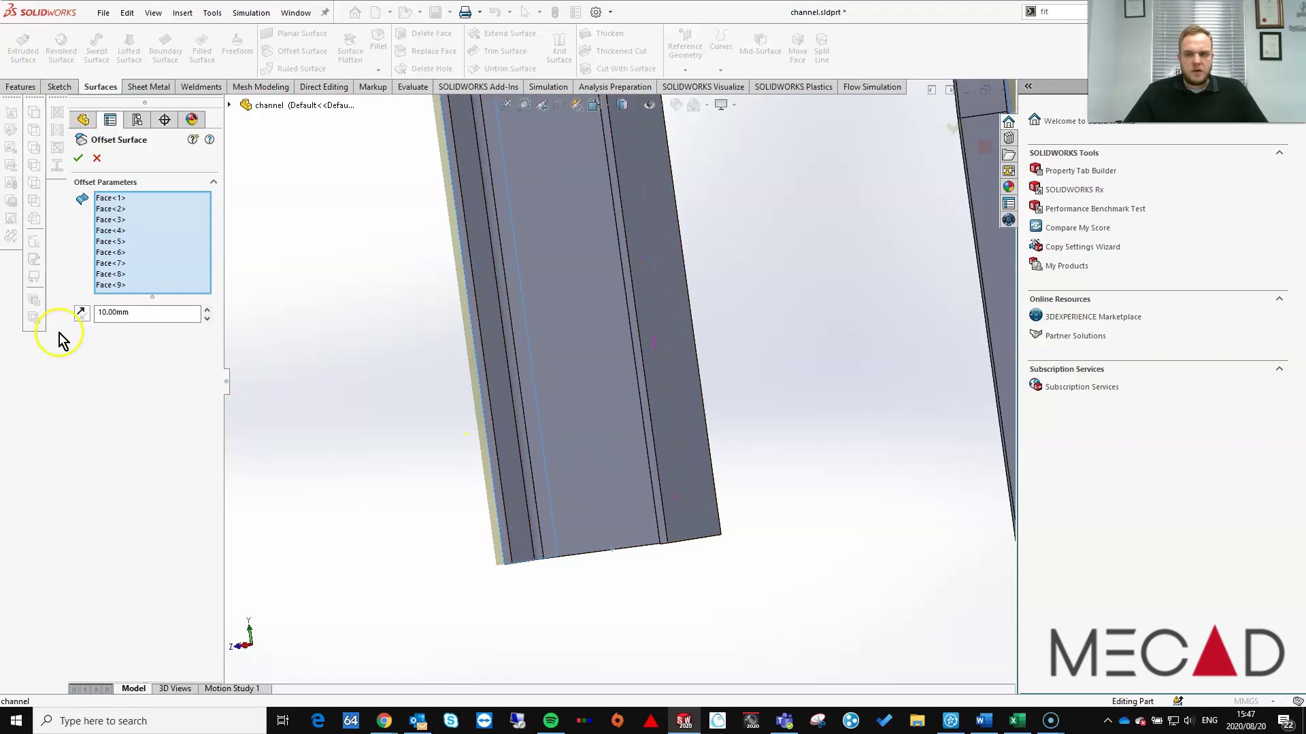
pyautogui.click(79, 314)
pyautogui.write('203/')
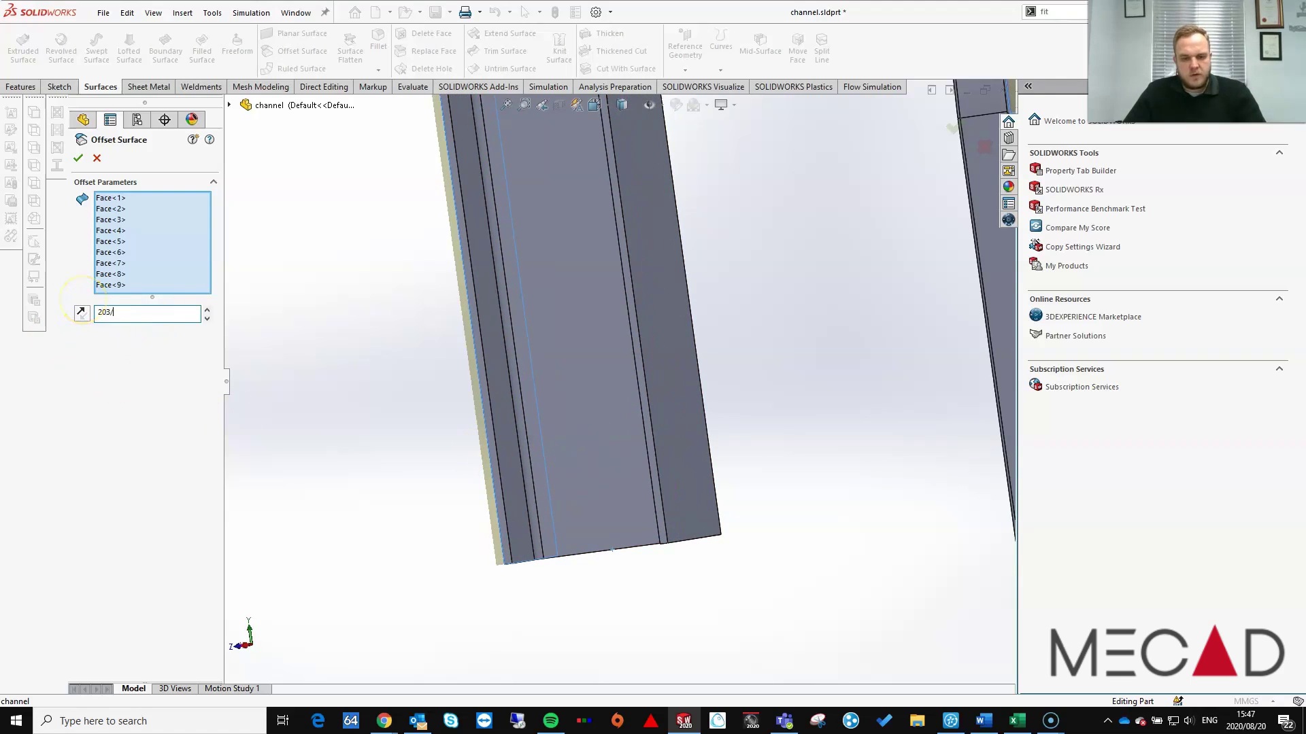
pyautogui.write('2')
pyautogui.press('Return')
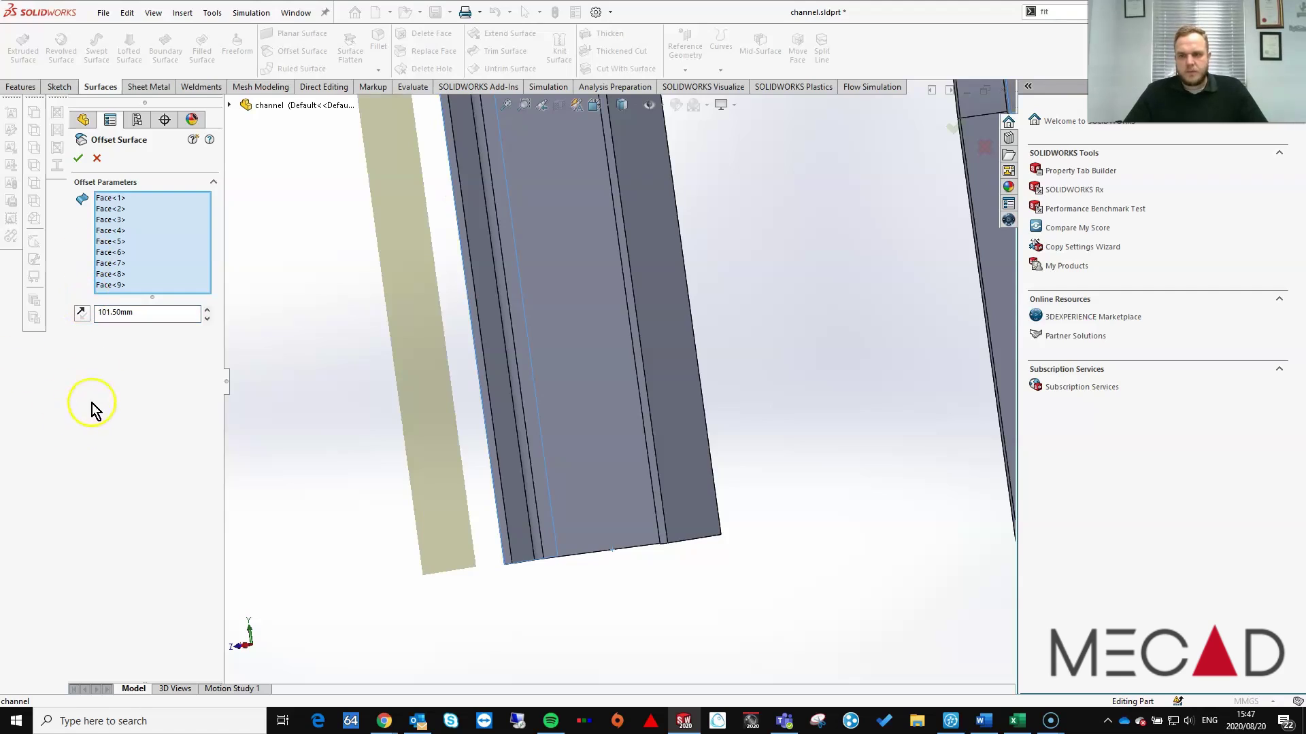
pyautogui.click(80, 317)
pyautogui.moveTo(457, 486); pyautogui.dragTo(685, 417, button='middle')
pyautogui.scroll(5, 700, 340)
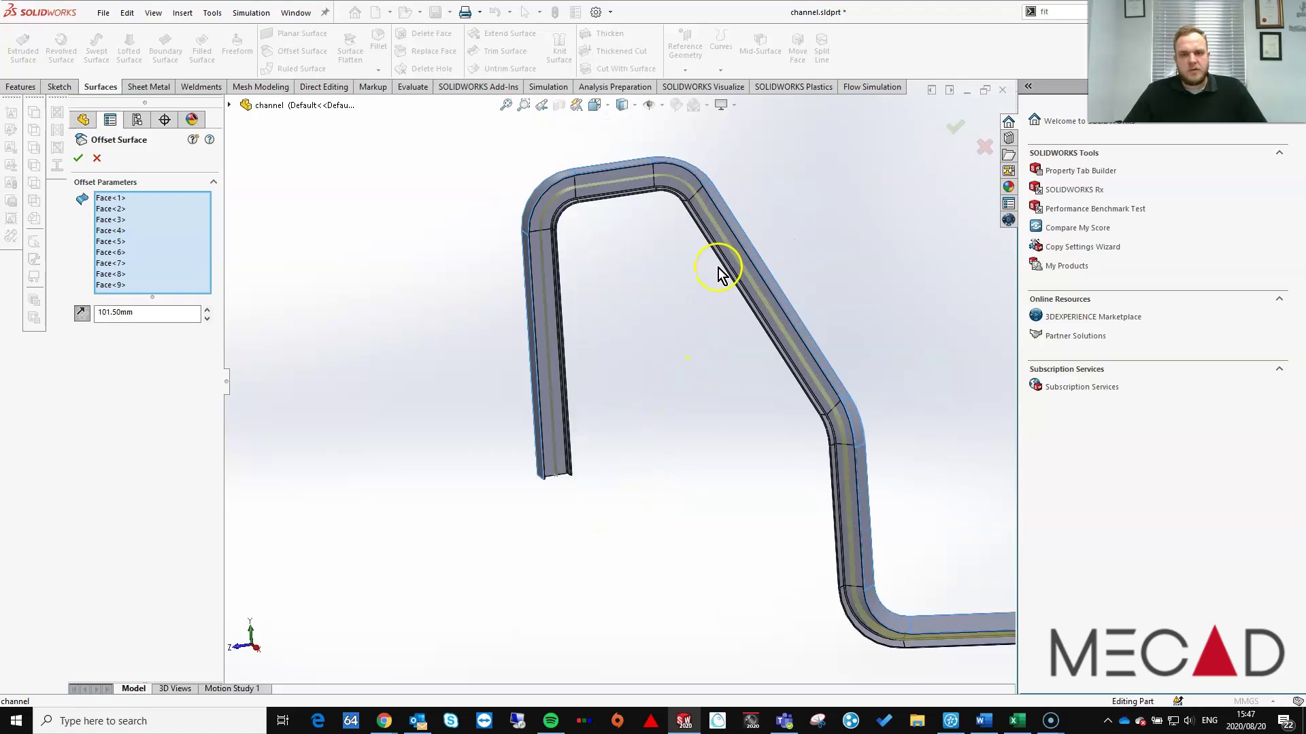
pyautogui.click(77, 161)
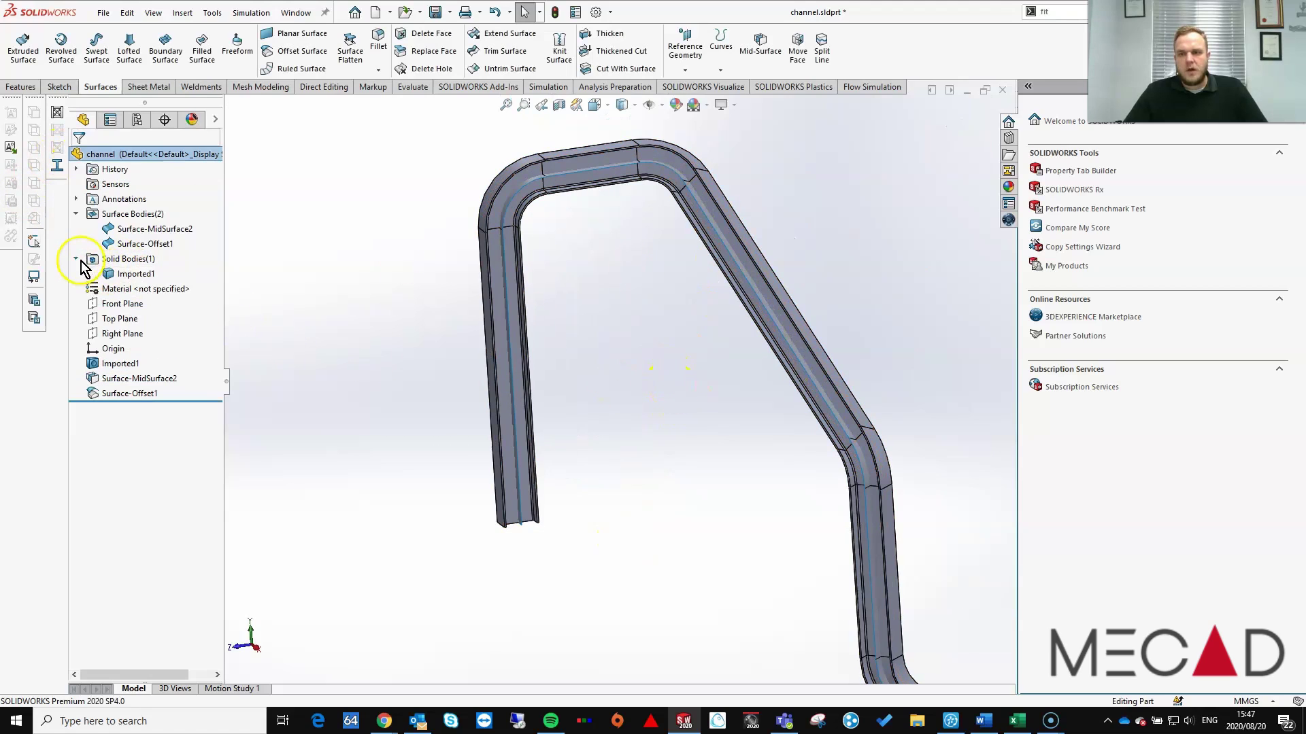
# Hide the Imported1 solid body so only the two surface bodies remain displayed.
pyautogui.rightClick(136, 273)
pyautogui.click(144, 247)
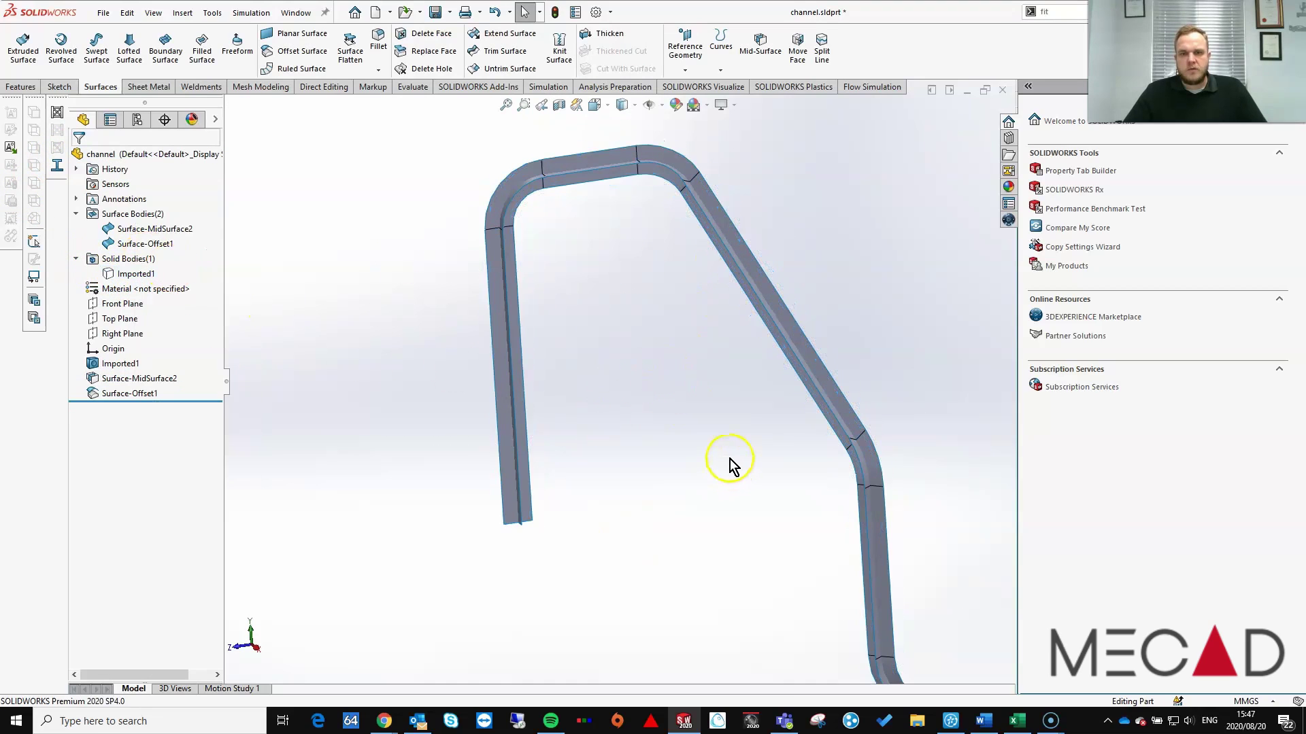
pyautogui.moveTo(731, 465); pyautogui.dragTo(647, 408, button='middle')
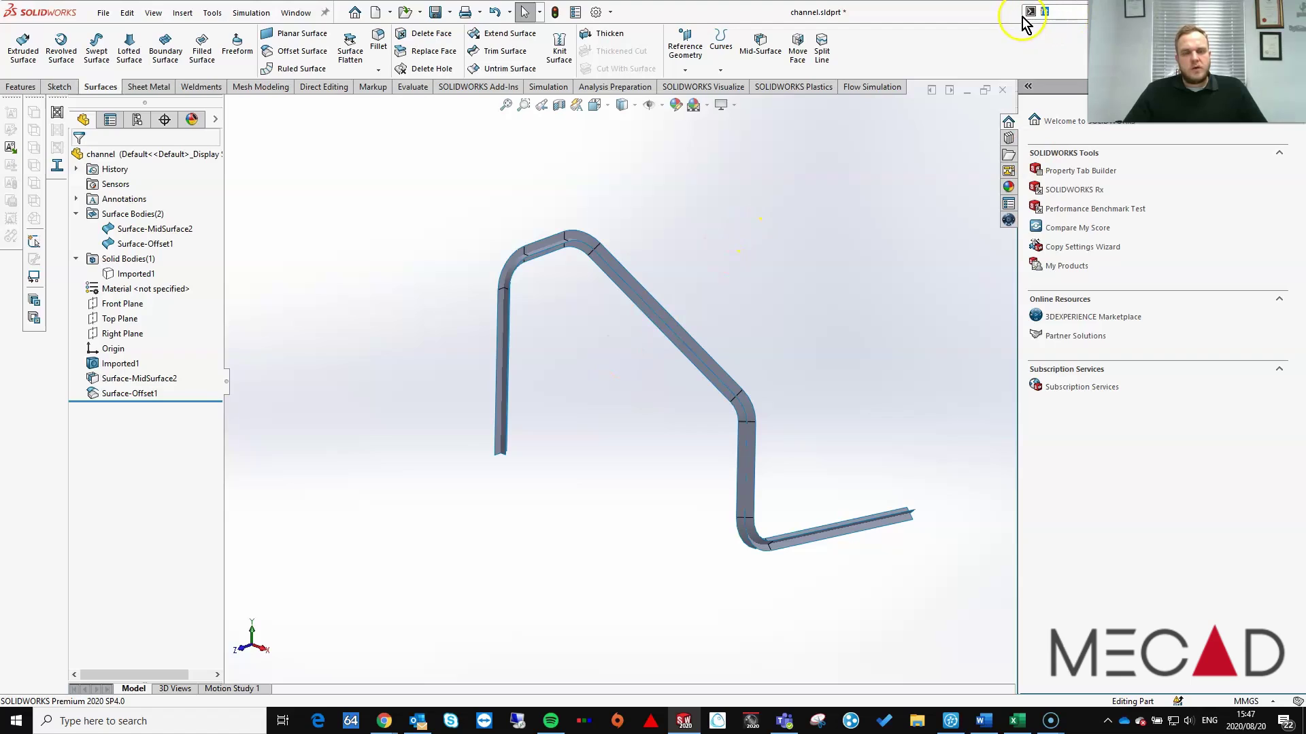
# Create an intersection curve in a 3D sketch between the Surface-MidSurface2 and Surface-Offset1 bodies.
pyautogui.write('inters')
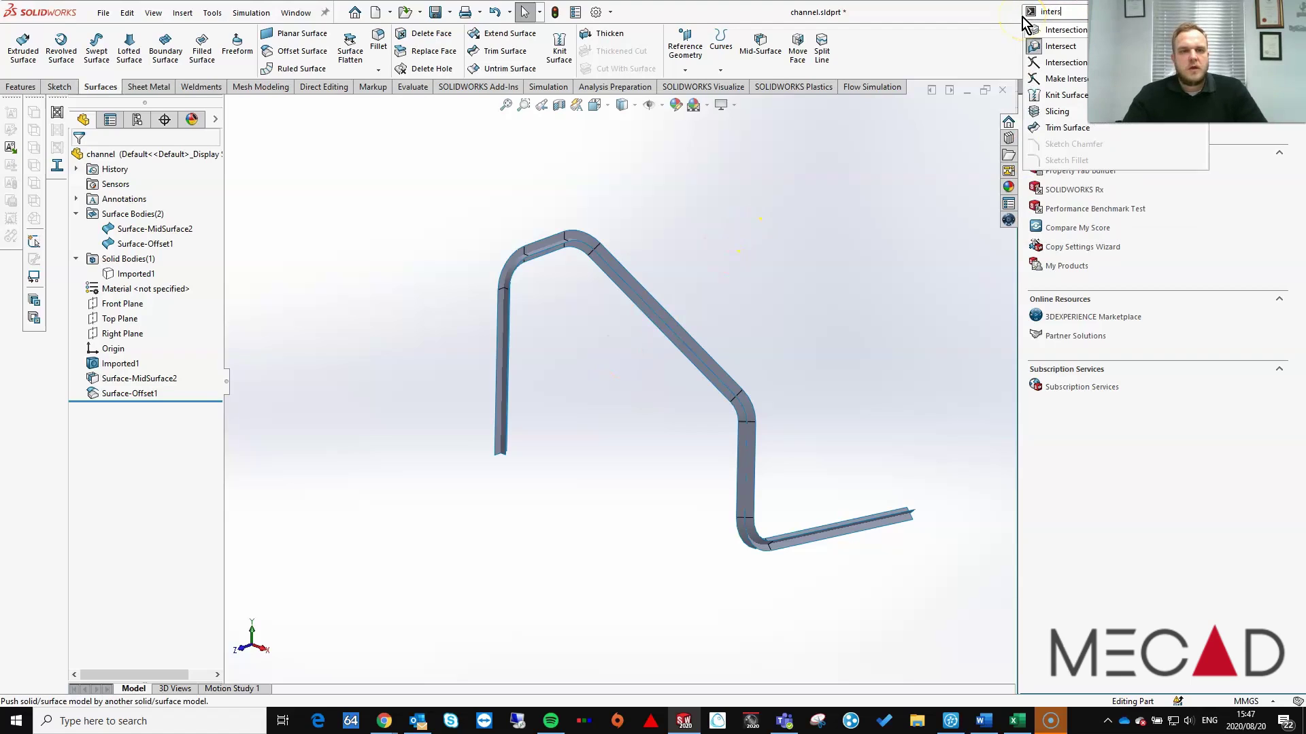
pyautogui.click(1059, 30)
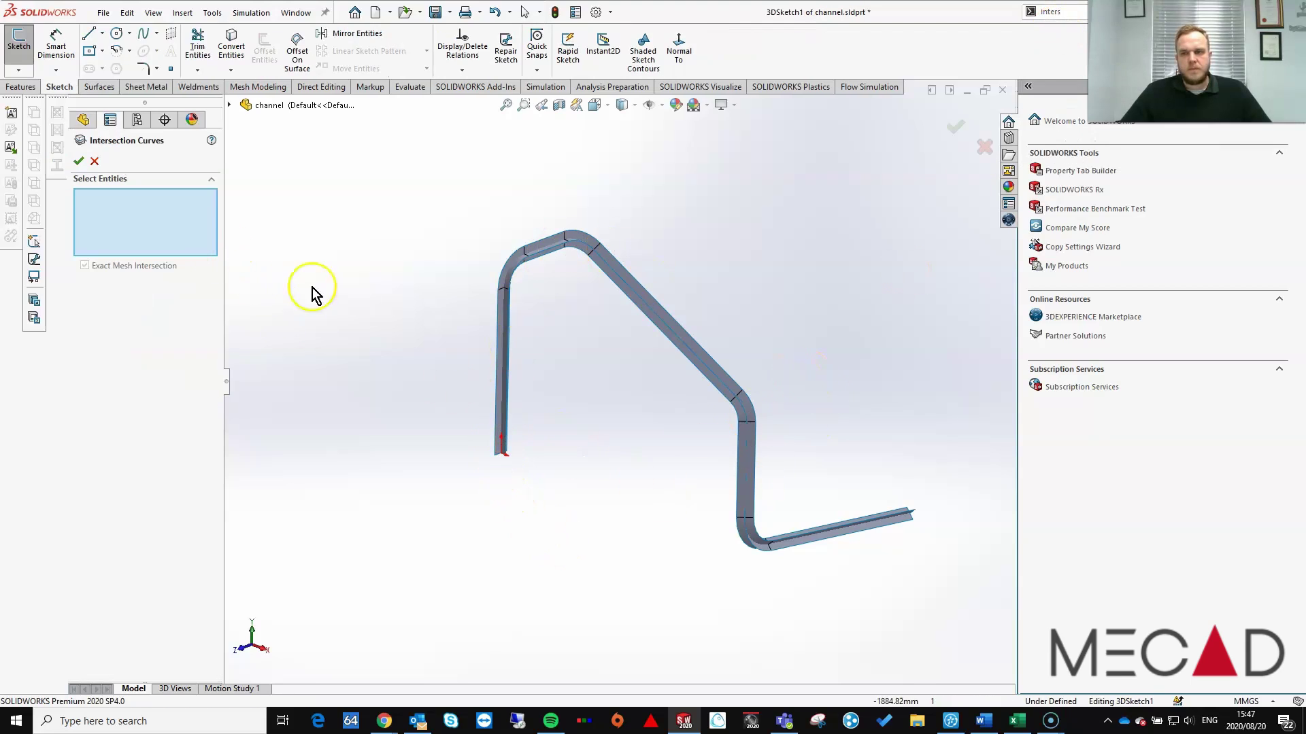
pyautogui.click(229, 105)
pyautogui.click(245, 165)
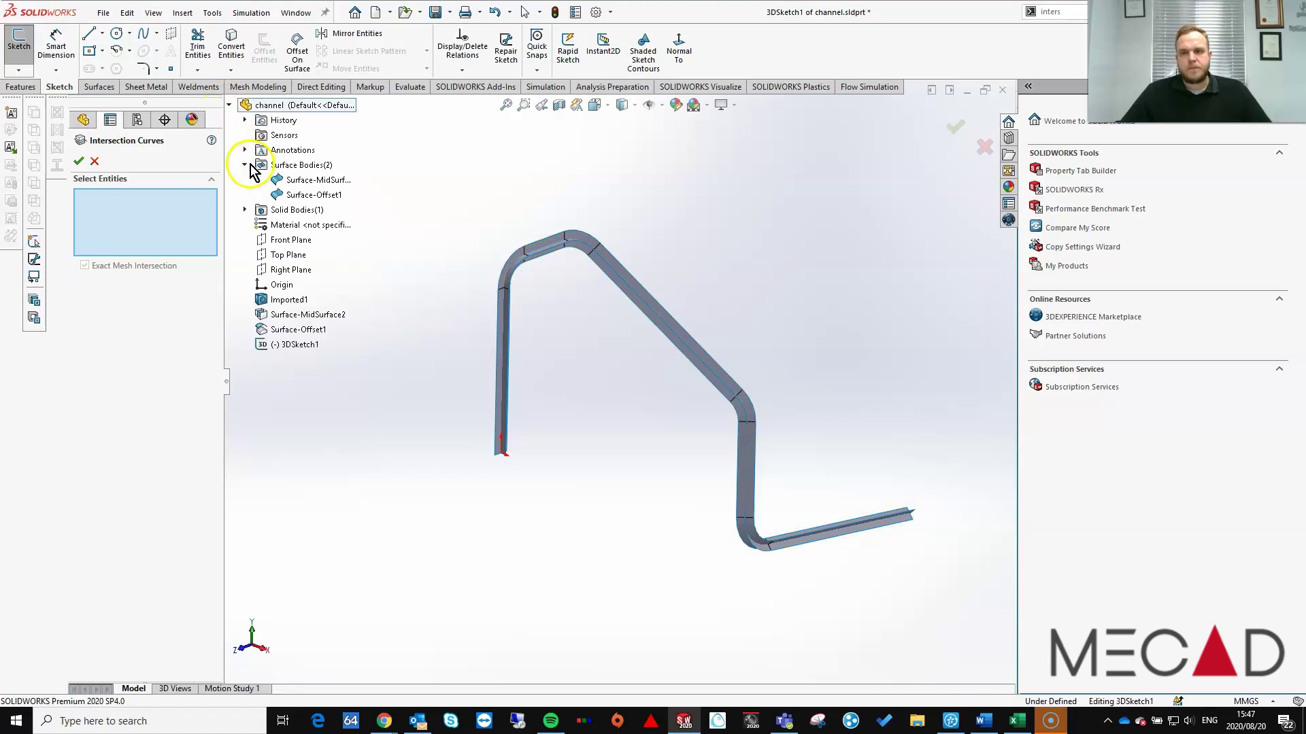
pyautogui.click(279, 182)
pyautogui.click(292, 194)
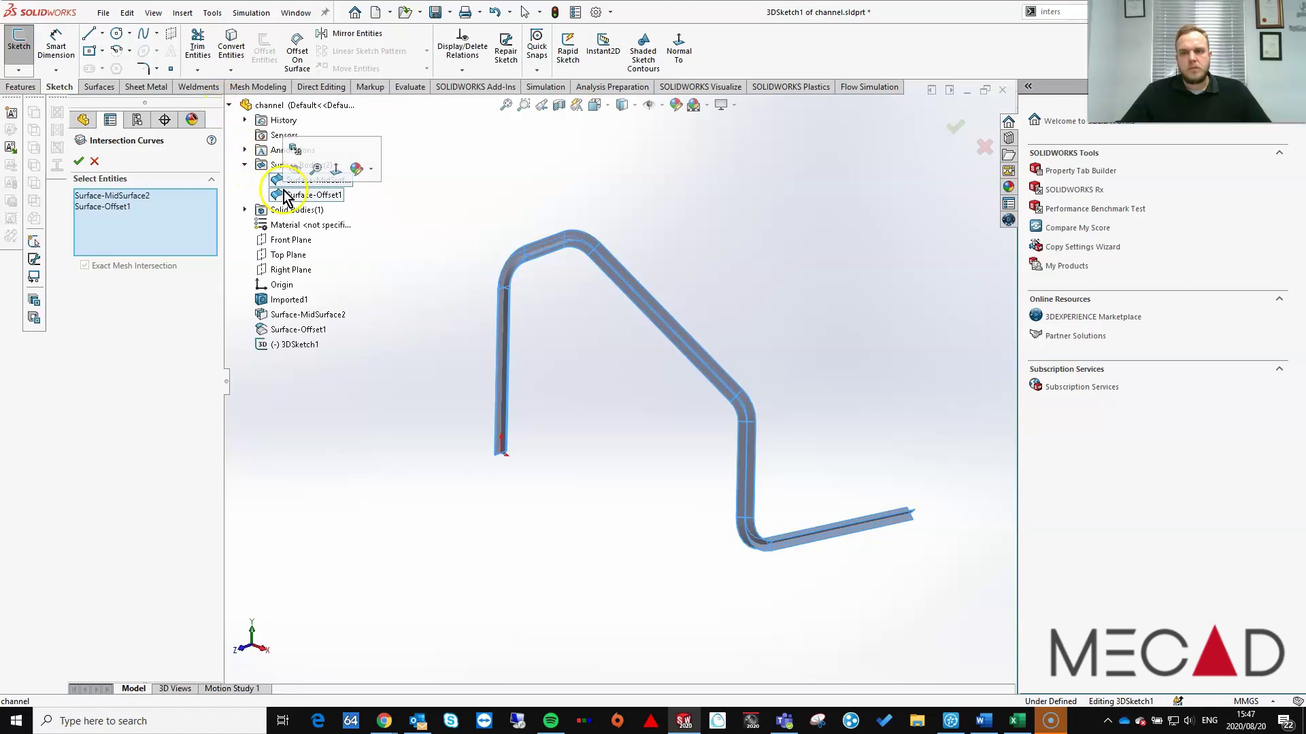
pyautogui.click(79, 161)
pyautogui.click(79, 161)
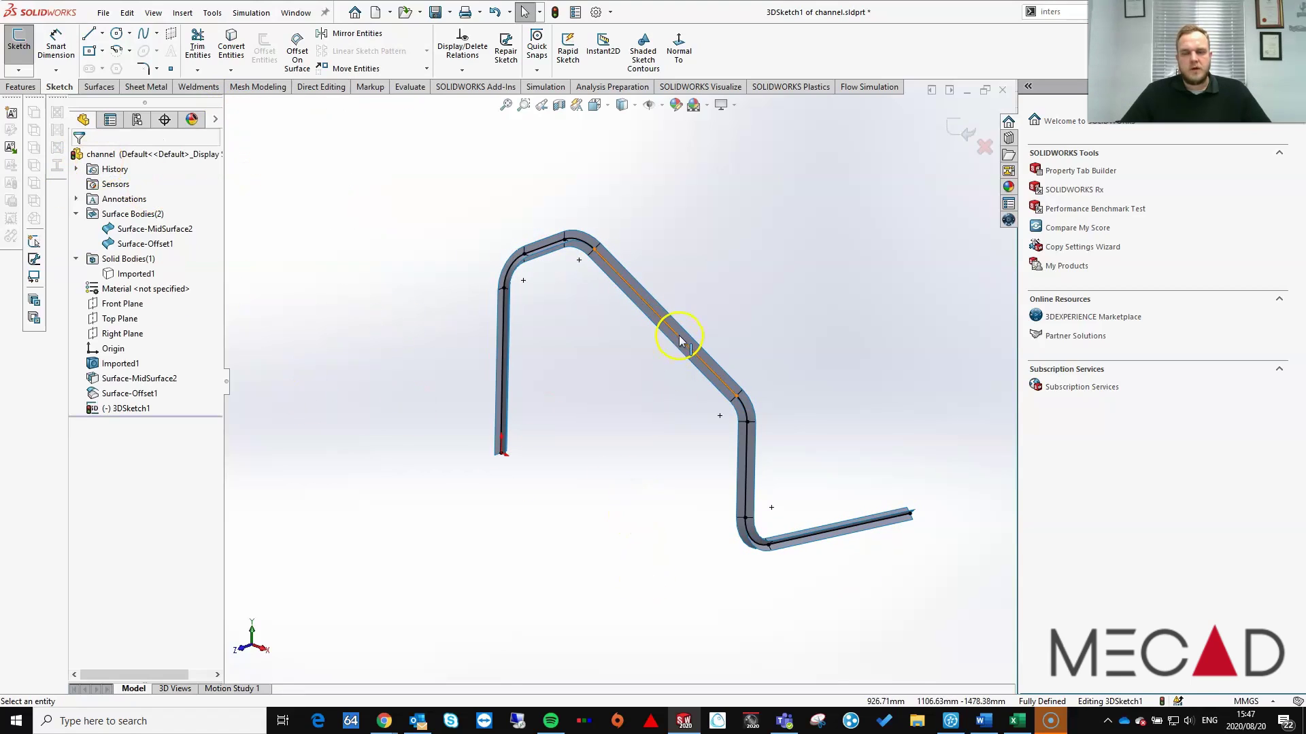
# Check the individual line and arc segments that make up the intersection curve.
pyautogui.scroll(-2, 683, 333)
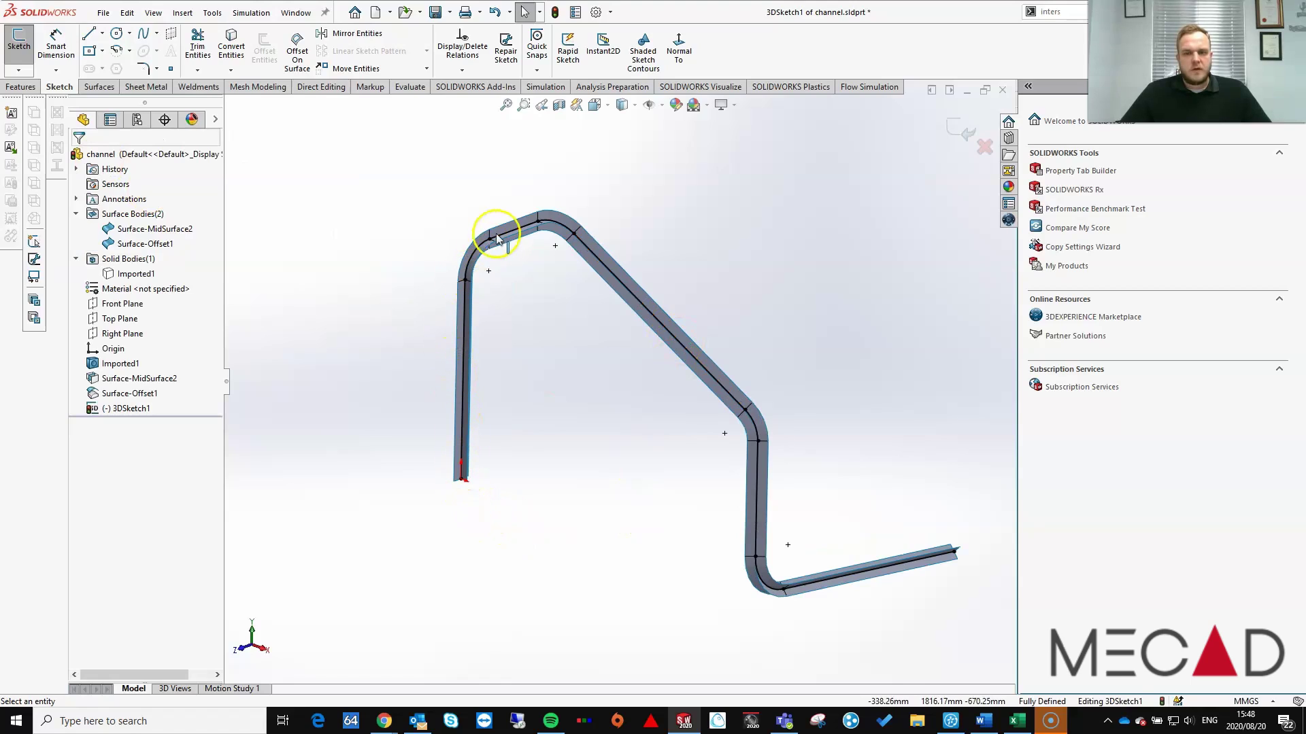
pyautogui.click(465, 349)
pyautogui.click(612, 445)
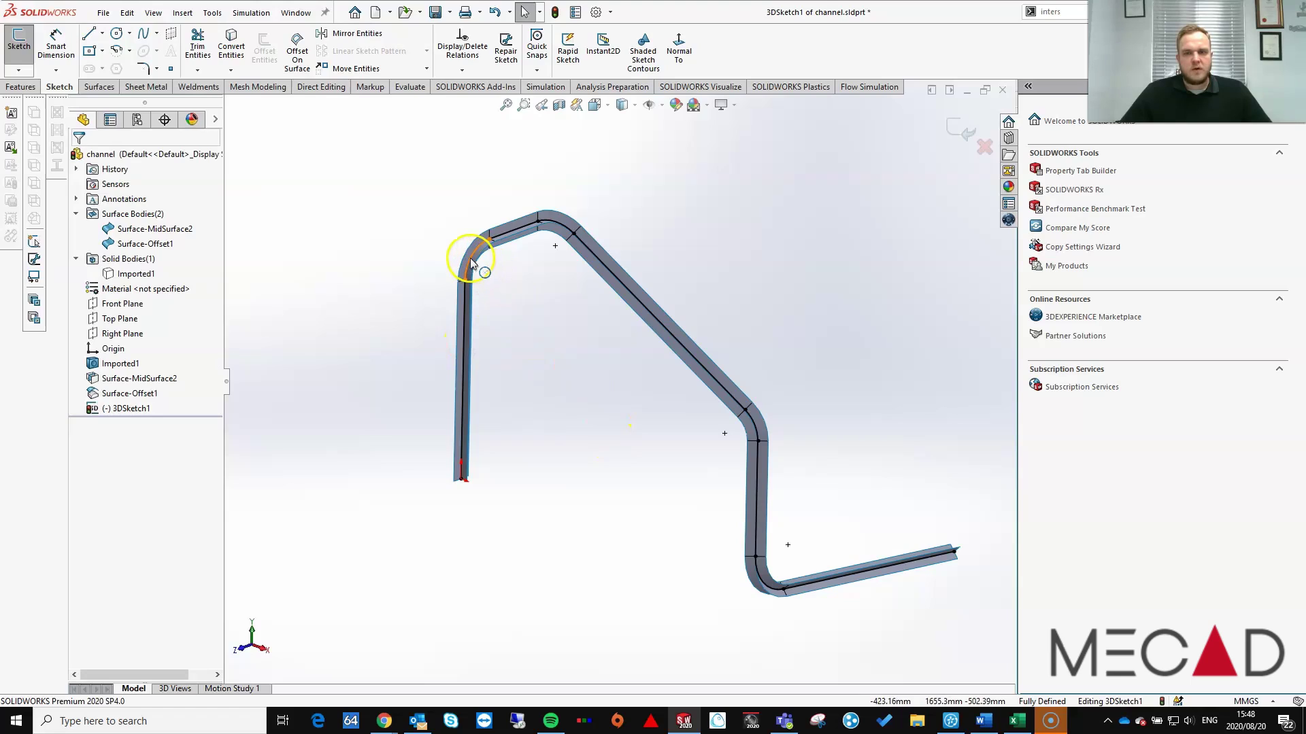
pyautogui.click(506, 238)
pyautogui.click(565, 340)
pyautogui.scroll(3, 691, 404)
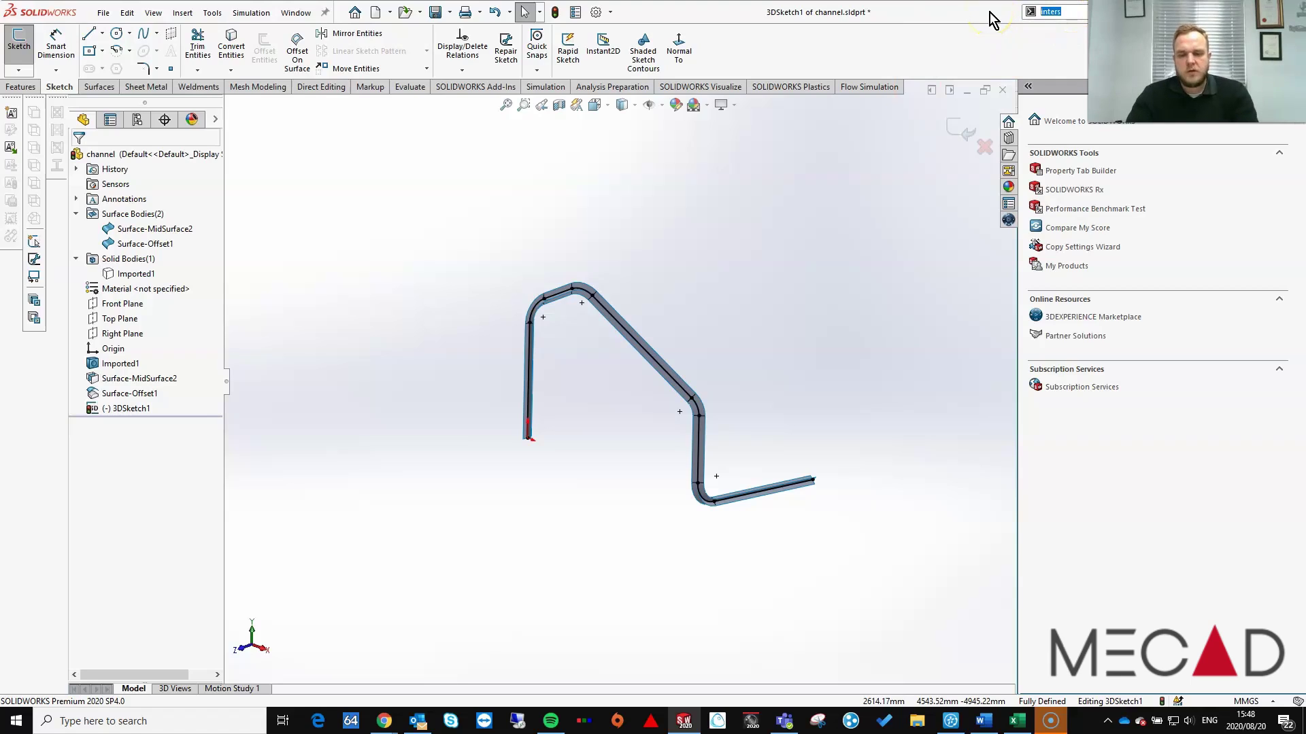
# Fit one constrained spline through all segments of the intersection curve, with the closed spline option off, and check it.
pyautogui.write('fit')
pyautogui.click(1071, 37)
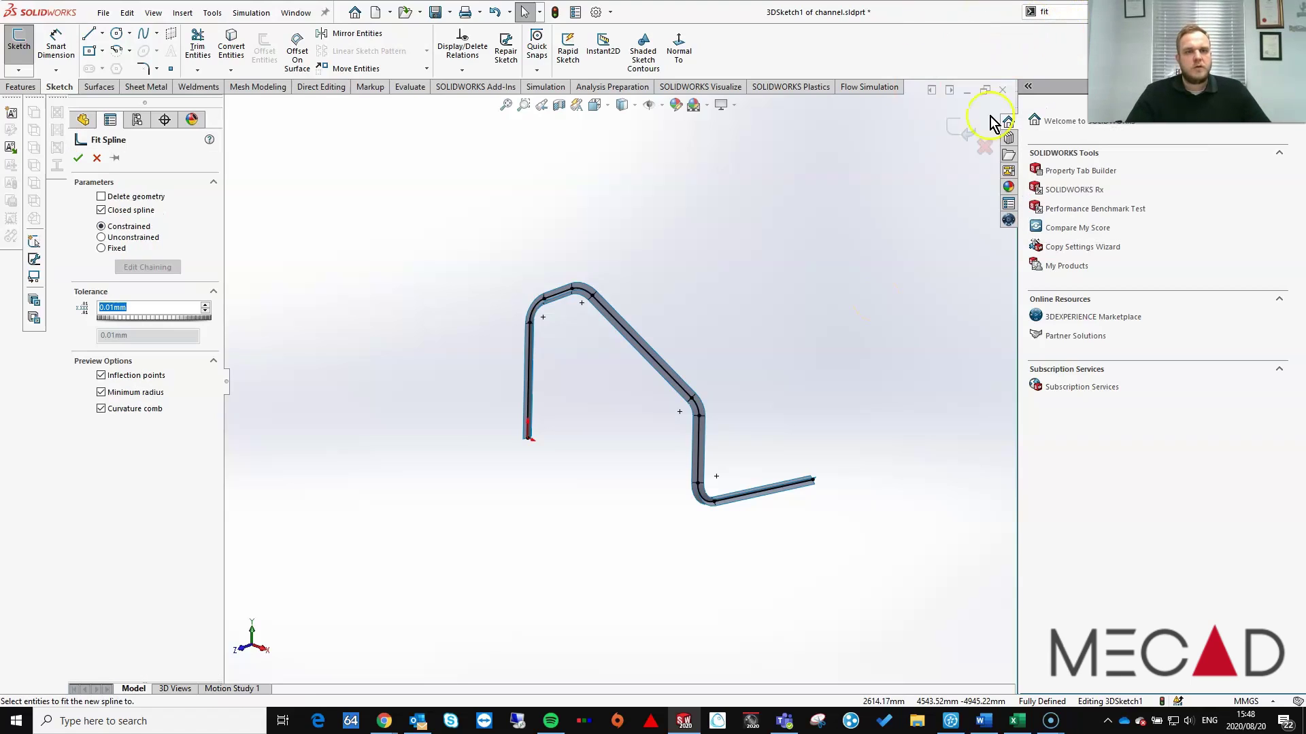
pyautogui.moveTo(912, 228); pyautogui.dragTo(478, 569)
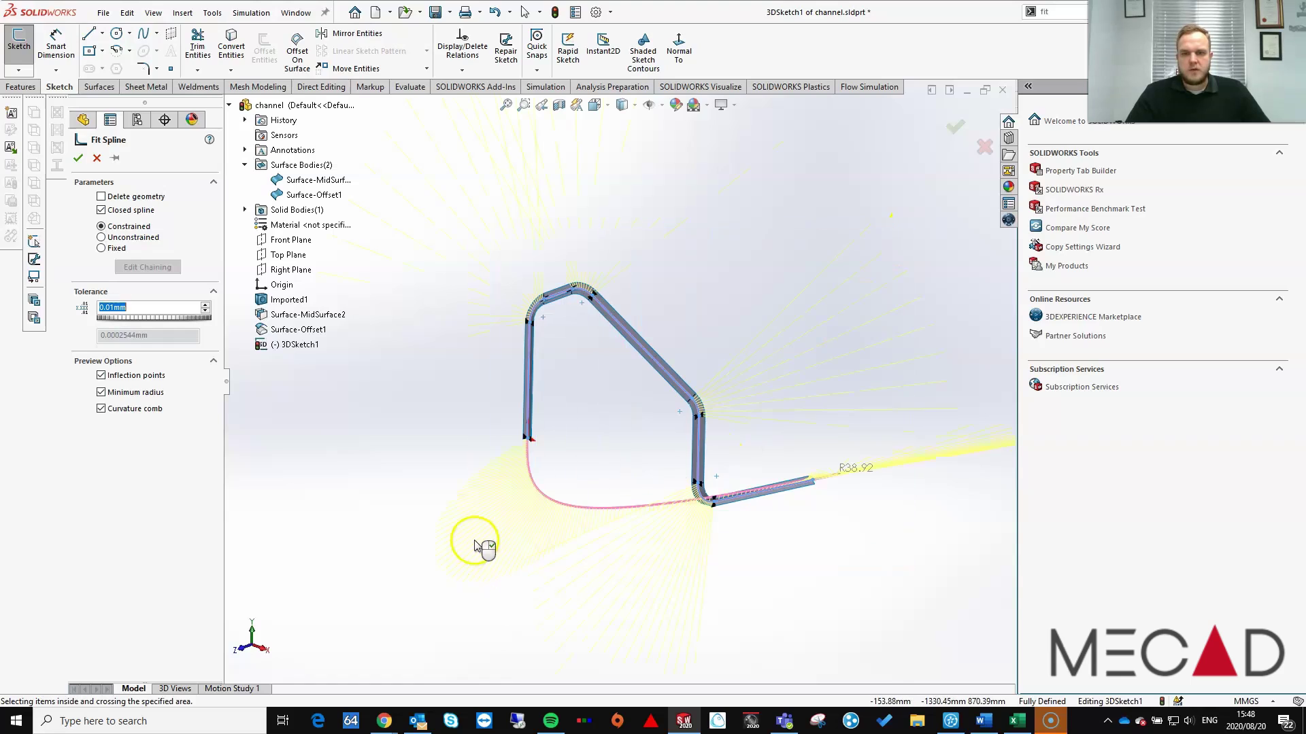
pyautogui.click(100, 211)
pyautogui.click(79, 158)
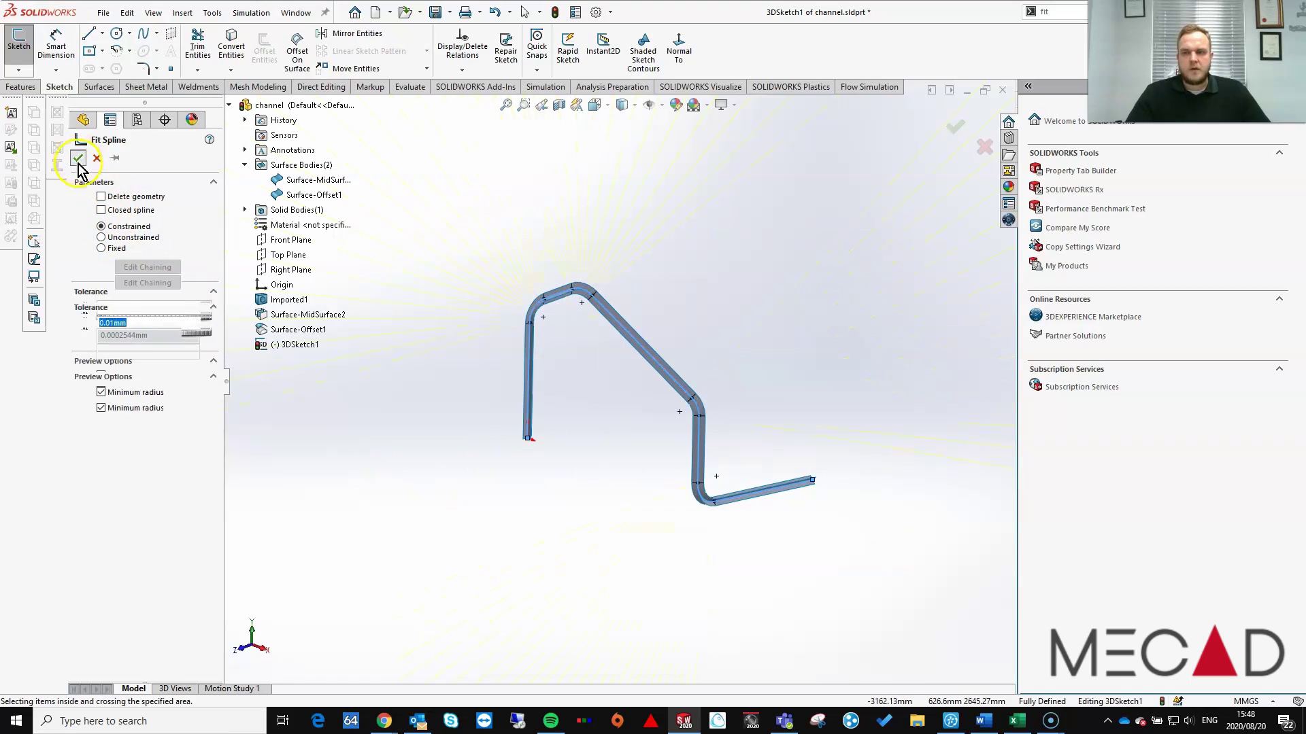
pyautogui.scroll(-3, 589, 330)
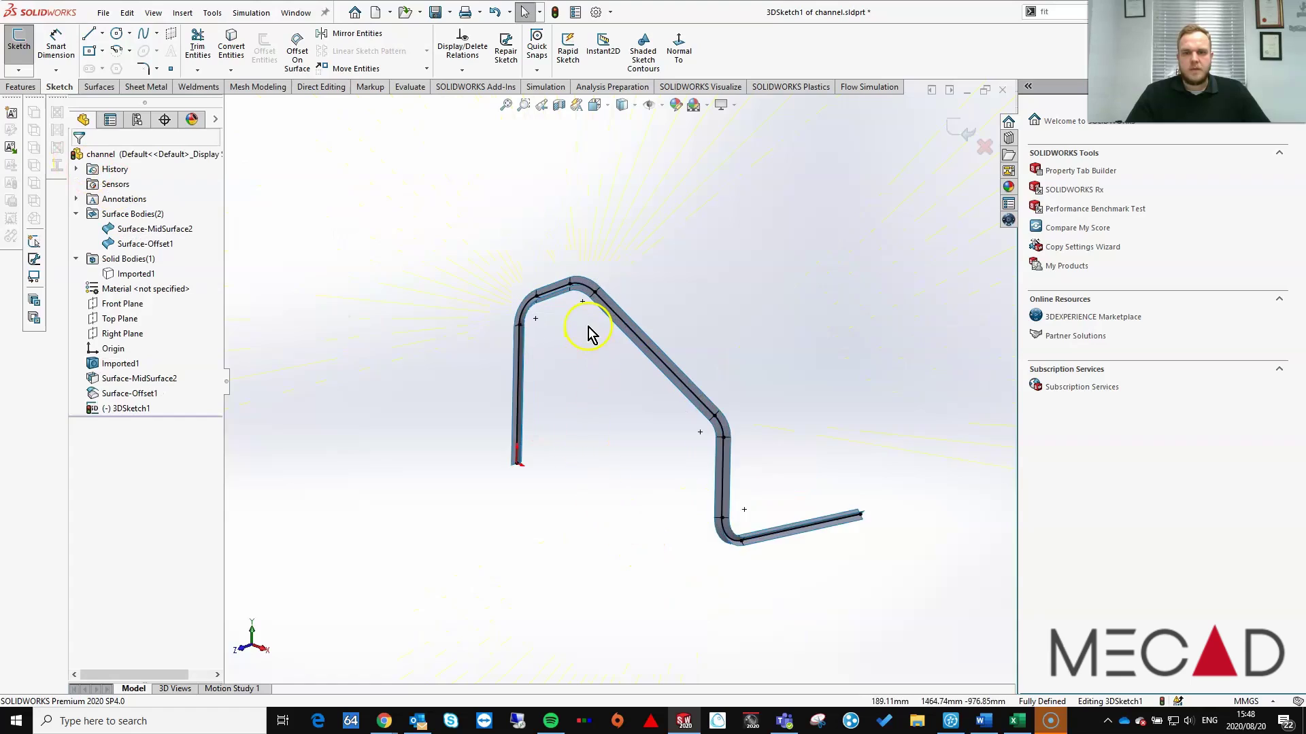
pyautogui.click(655, 350)
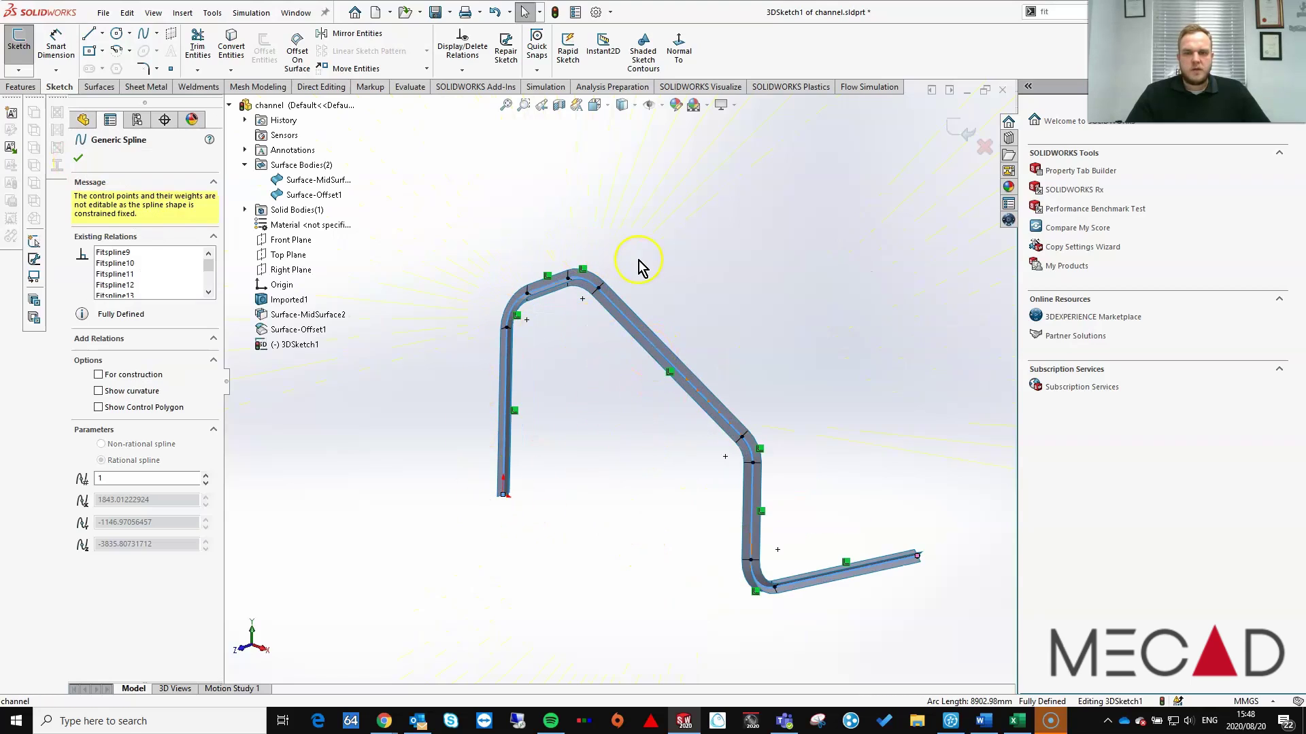
pyautogui.click(78, 158)
# Hide the Surface-MidSurface2 and Surface-Offset1 bodies so only the sketched centreline is displayed.
pyautogui.moveTo(630, 580); pyautogui.dragTo(443, 408, button='middle')
pyautogui.click(139, 230)
pyautogui.keyDown('ctrl'); pyautogui.click(135, 244); pyautogui.keyUp('ctrl')
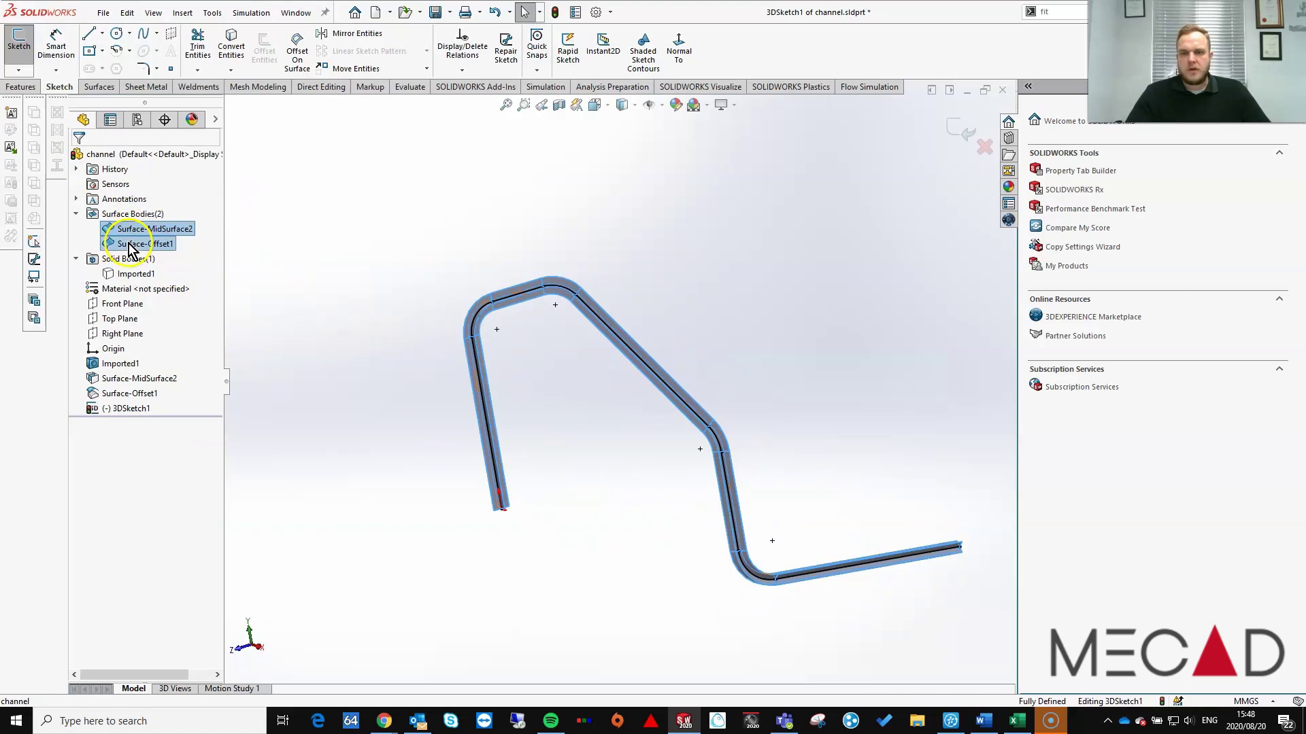
pyautogui.click(142, 224)
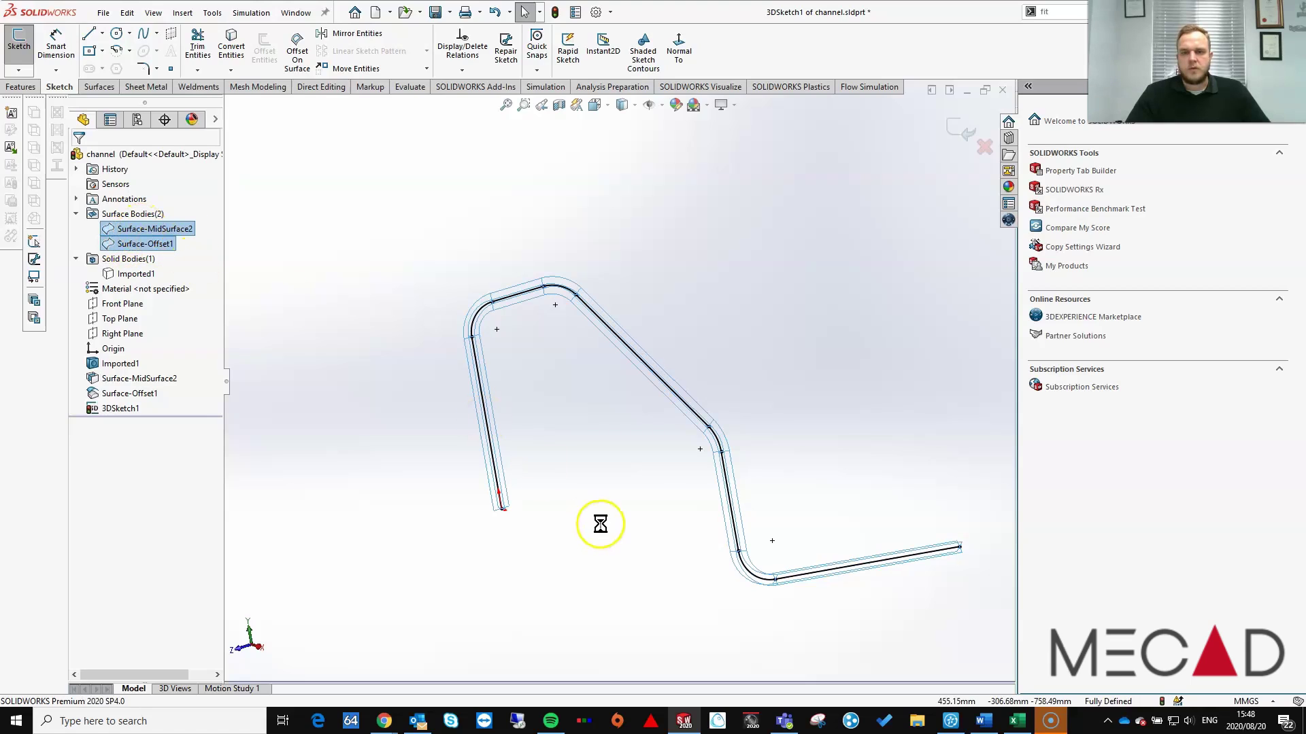
pyautogui.moveTo(580, 452)
pyautogui.mouseDown(button='middle')
pyautogui.moveTo(667, 425)
pyautogui.moveTo(569, 422)
pyautogui.mouseUp(button='middle')
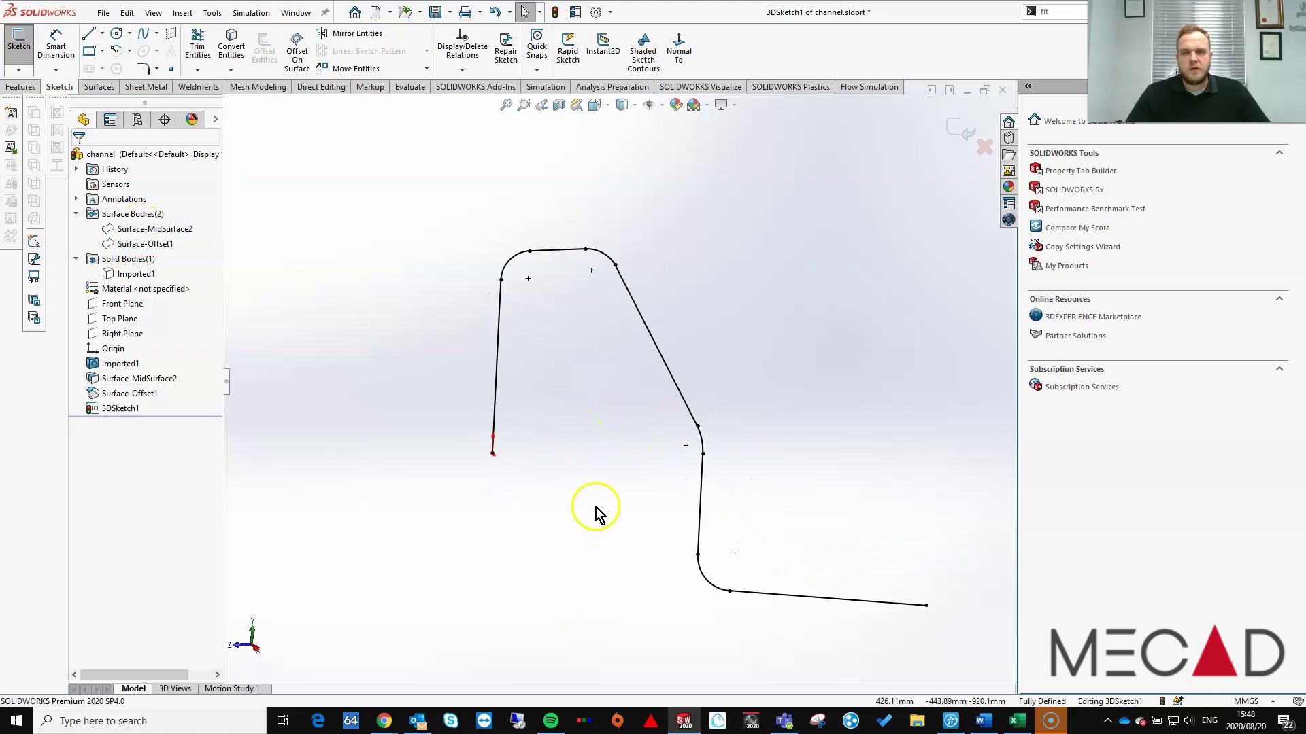
pyautogui.scroll(1, 618, 489)
pyautogui.scroll(-1, 623, 313)
# Compare the outline of the Imported1 solid body with the fitted centreline.
pyautogui.click(132, 273)
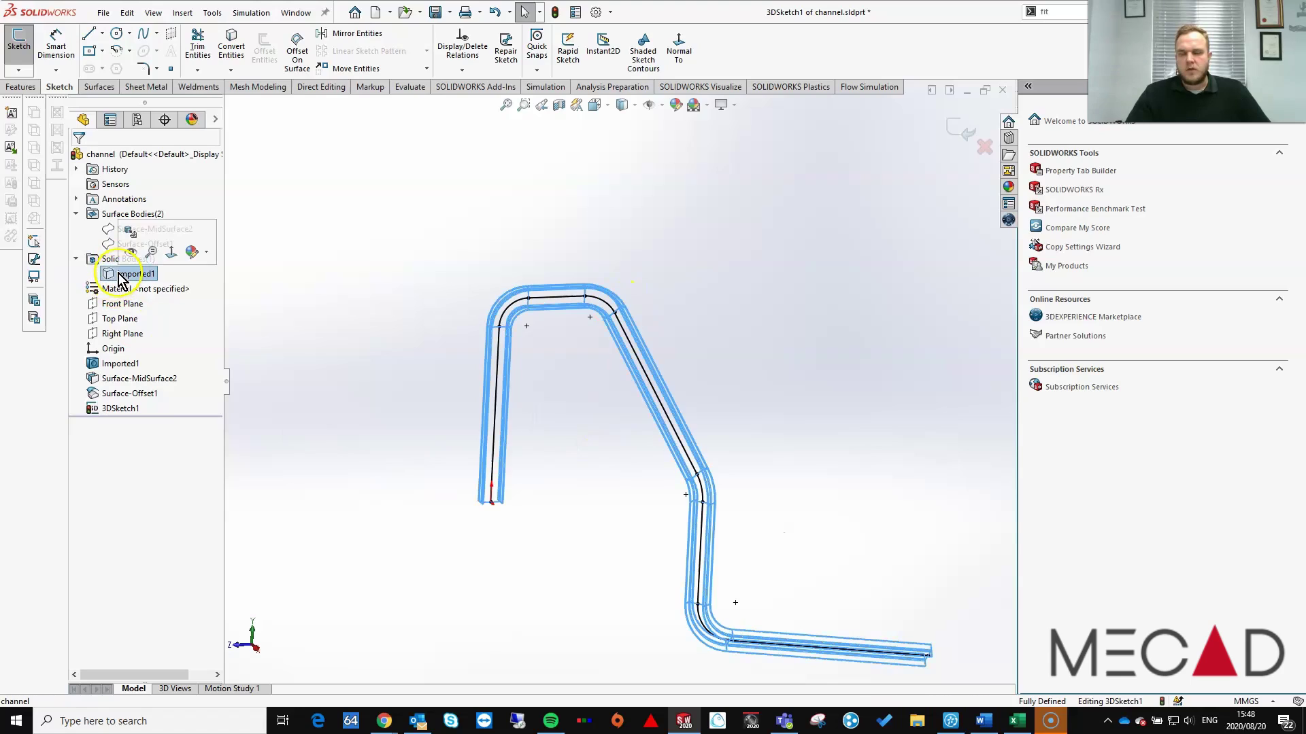
pyautogui.click(527, 435)
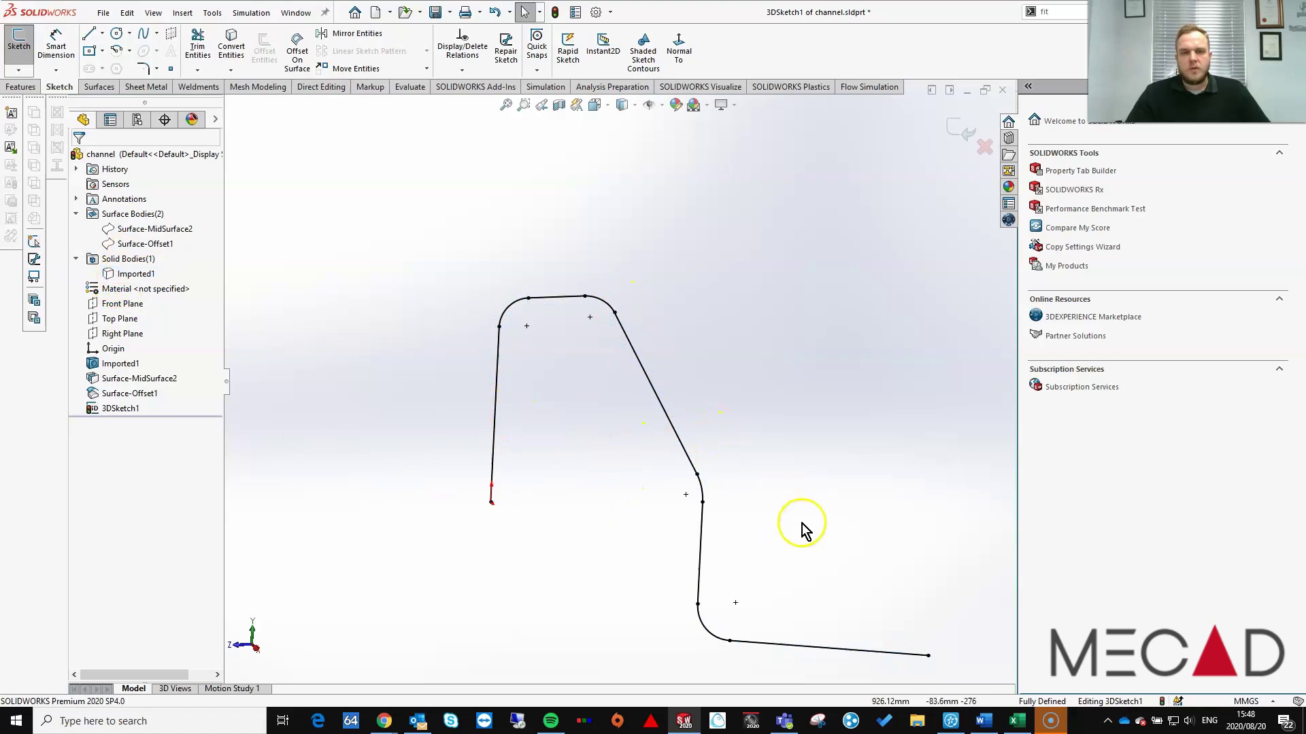
pyautogui.moveTo(801, 528); pyautogui.dragTo(720, 528, button='middle')
pyautogui.moveTo(564, 489); pyautogui.dragTo(577, 490, button='middle')
pyautogui.scroll(2, 585, 401)
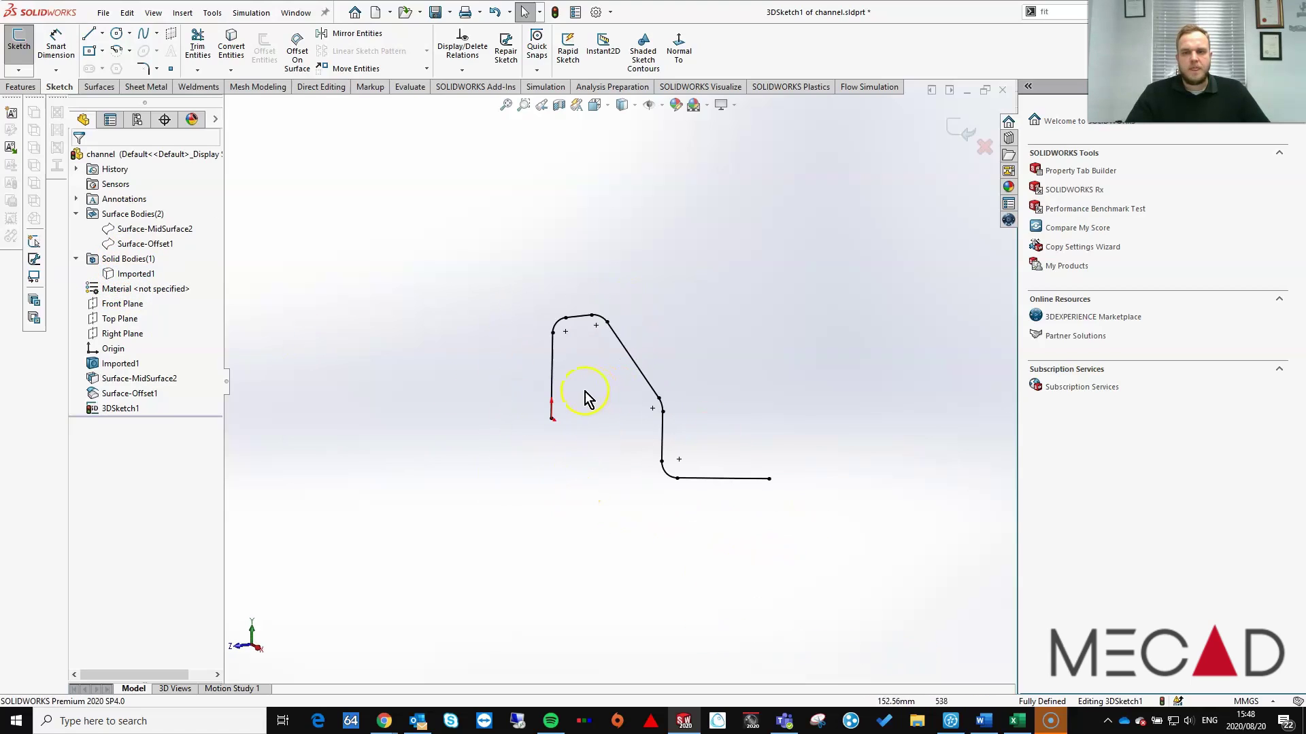
# Sketch a straight line about 10459 mm long along Y from the centreline's end point at the origin.
pyautogui.click(88, 39)
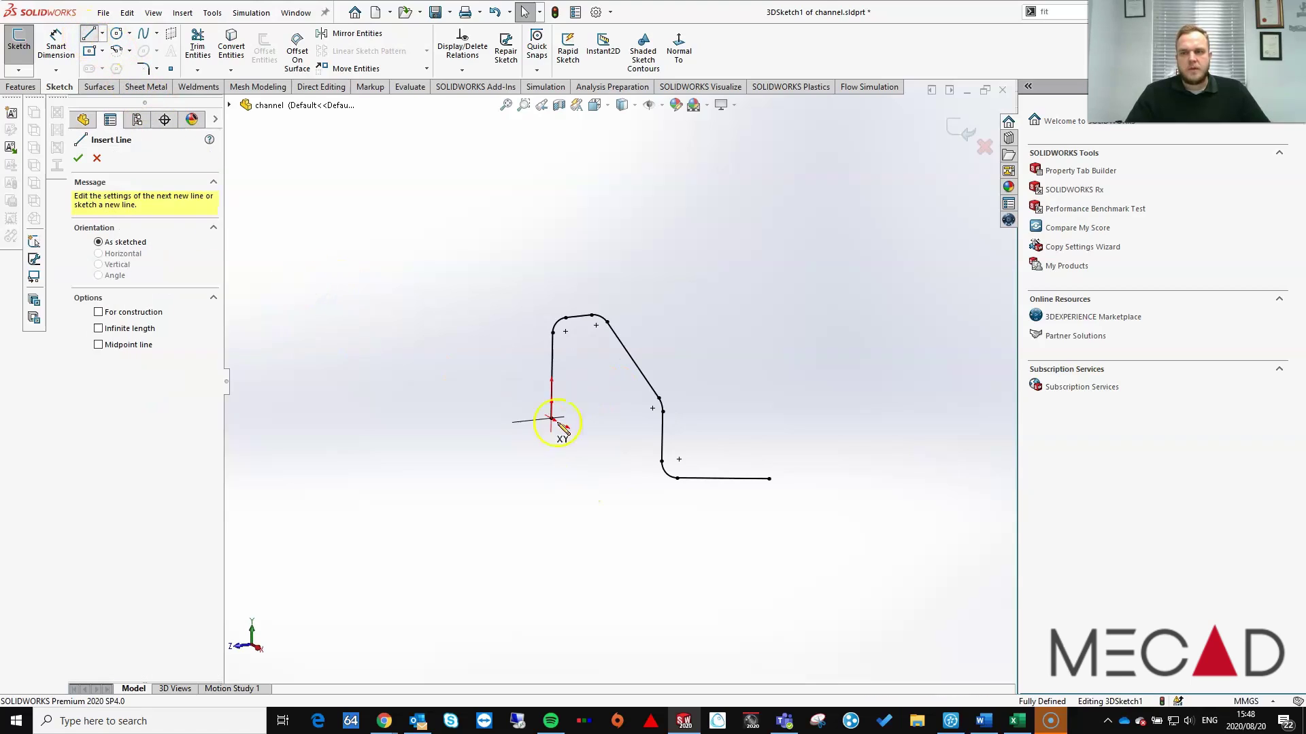
pyautogui.click(550, 418)
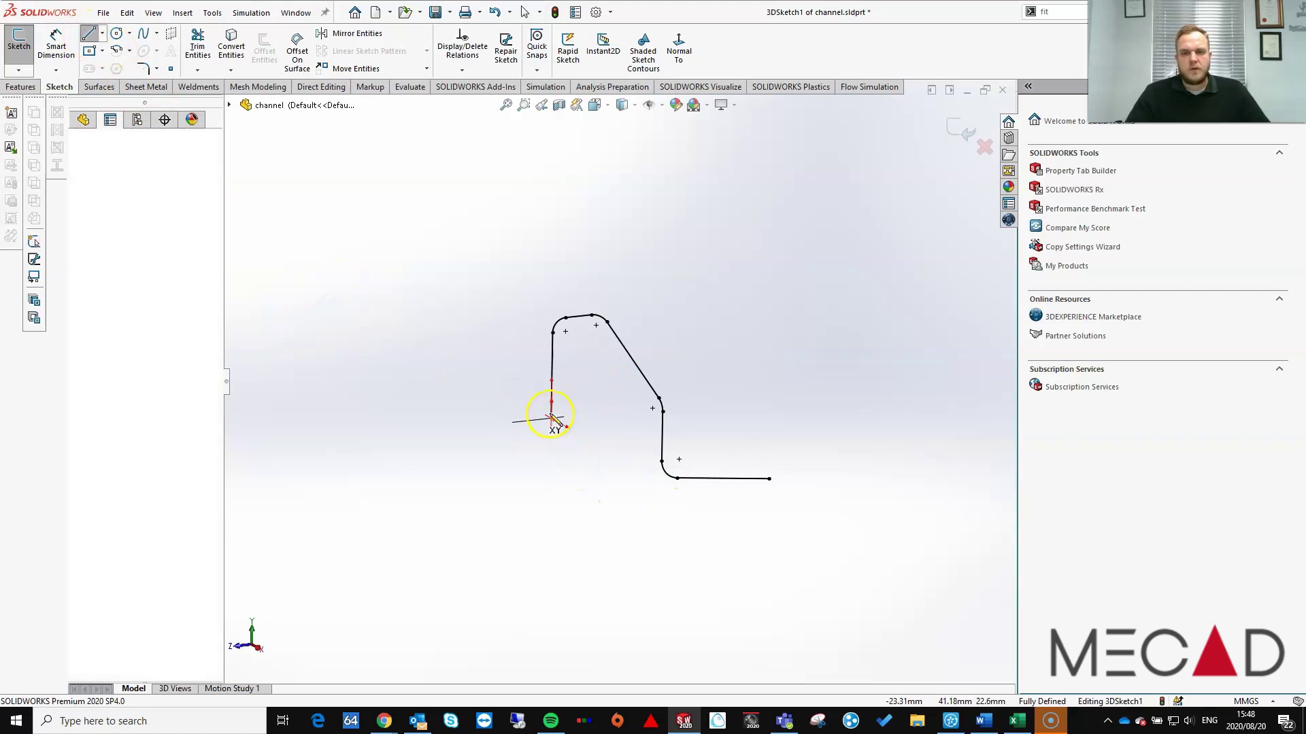
pyautogui.click(595, 156)
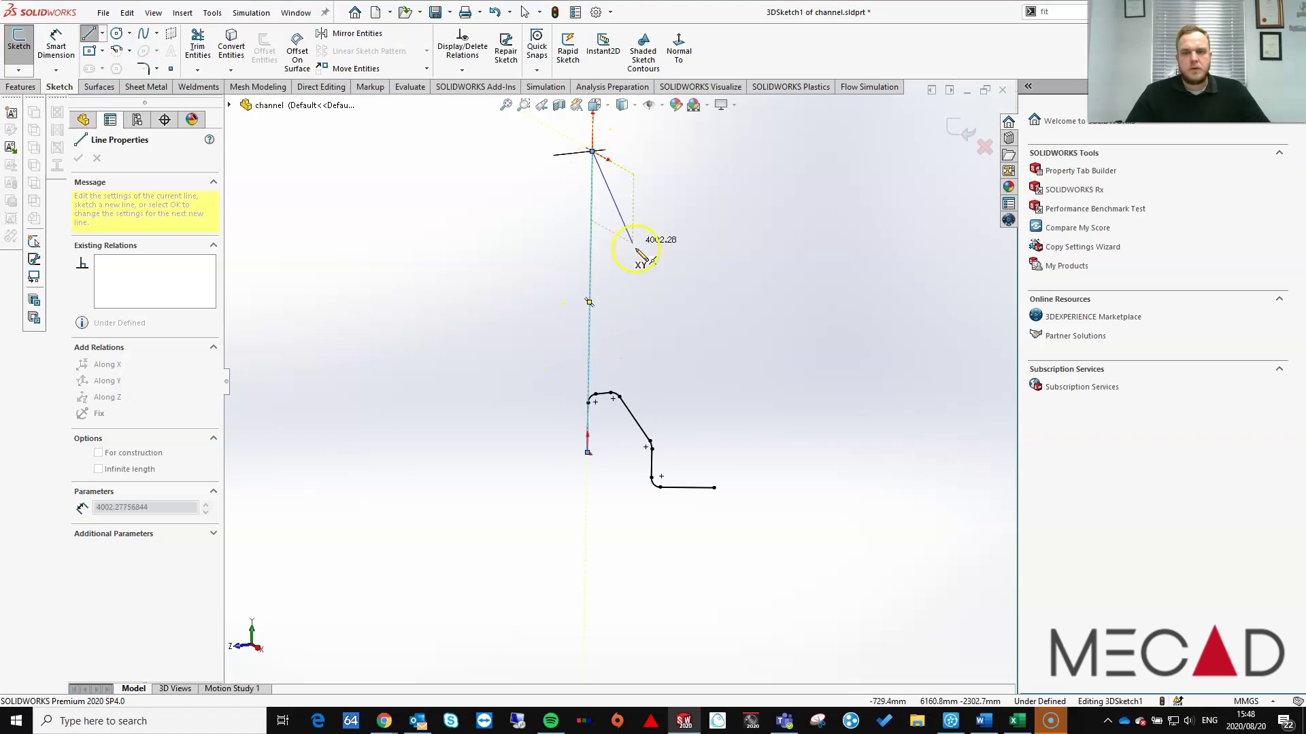
pyautogui.scroll(-2, 641, 248)
pyautogui.press('Escape')
pyautogui.scroll(3, 636, 372)
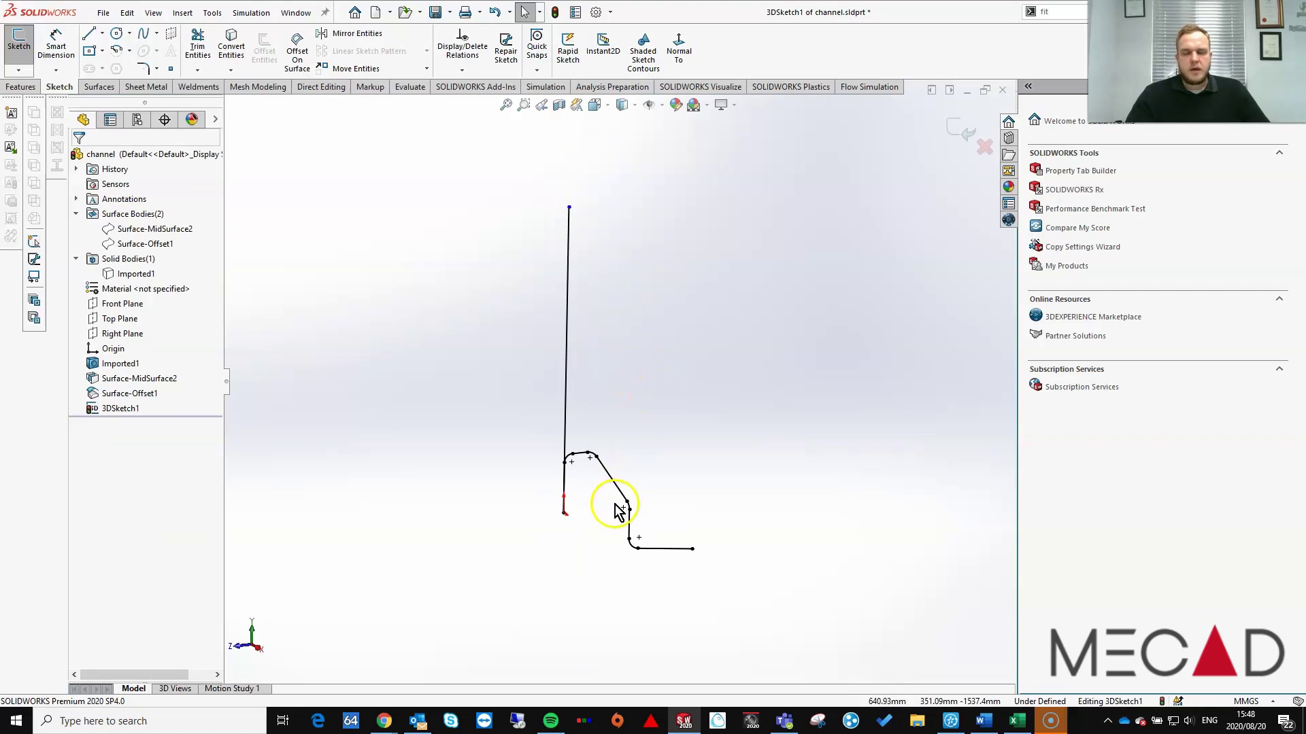
# Add an Equal Curve Length relation between the straight line and the fitted centreline spline.
pyautogui.moveTo(616, 505)
pyautogui.mouseDown(button='middle')
pyautogui.moveTo(635, 454)
pyautogui.moveTo(631, 509)
pyautogui.mouseUp(button='middle')
pyautogui.scroll(-2, 619, 523)
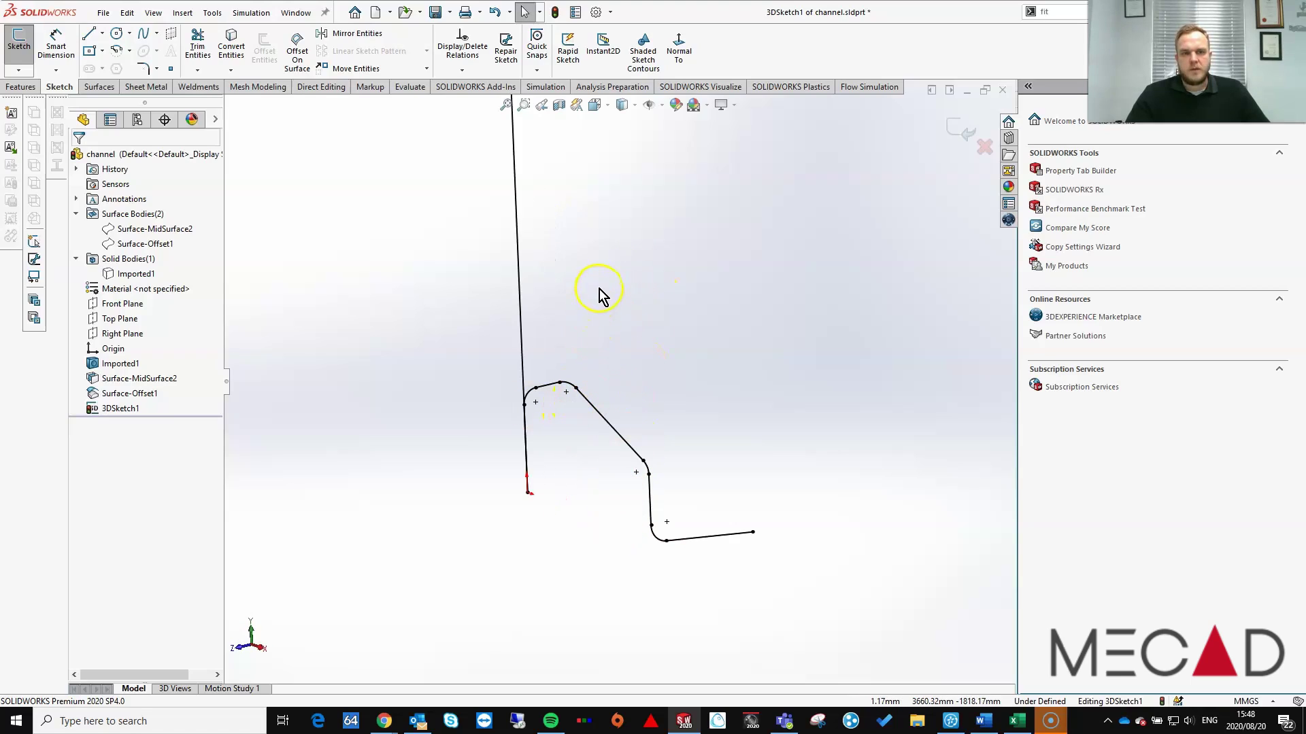
pyautogui.click(519, 276)
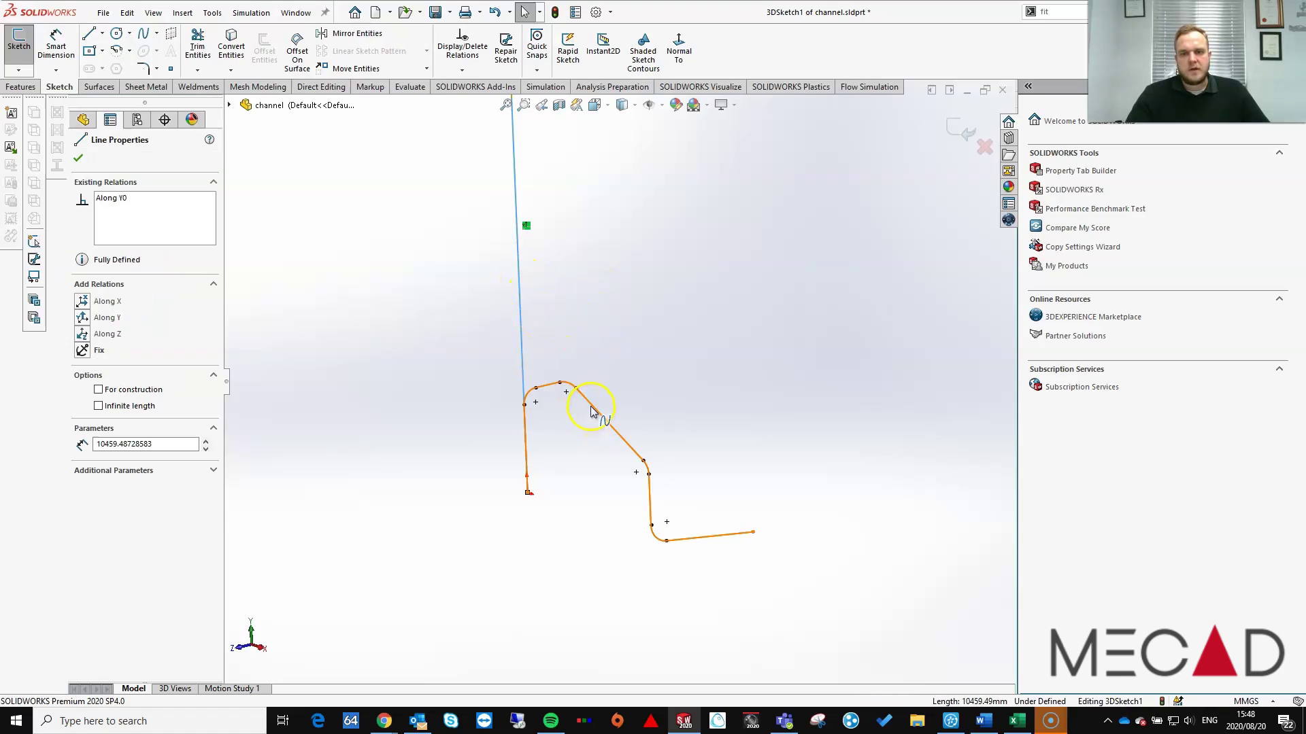
pyautogui.click(592, 410)
pyautogui.keyDown('ctrl'); pyautogui.click(592, 410); pyautogui.keyUp('ctrl')
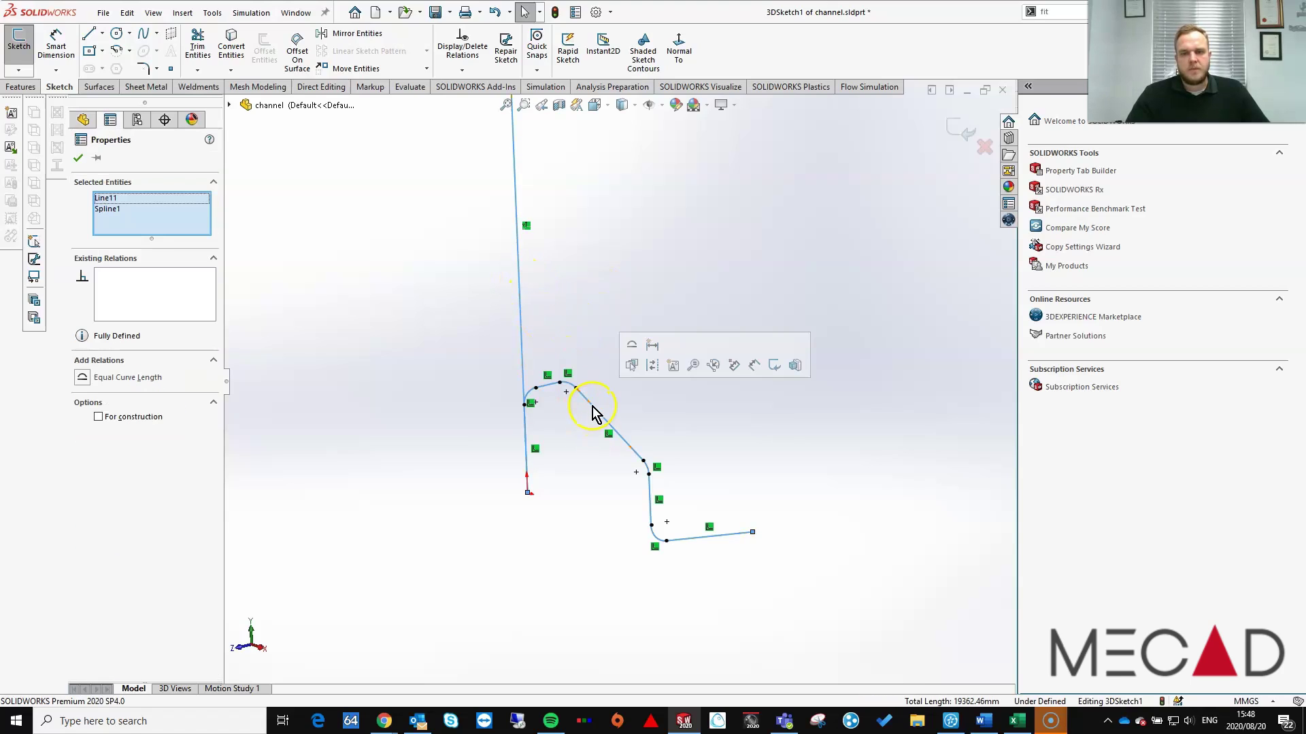
pyautogui.click(632, 350)
pyautogui.click(667, 330)
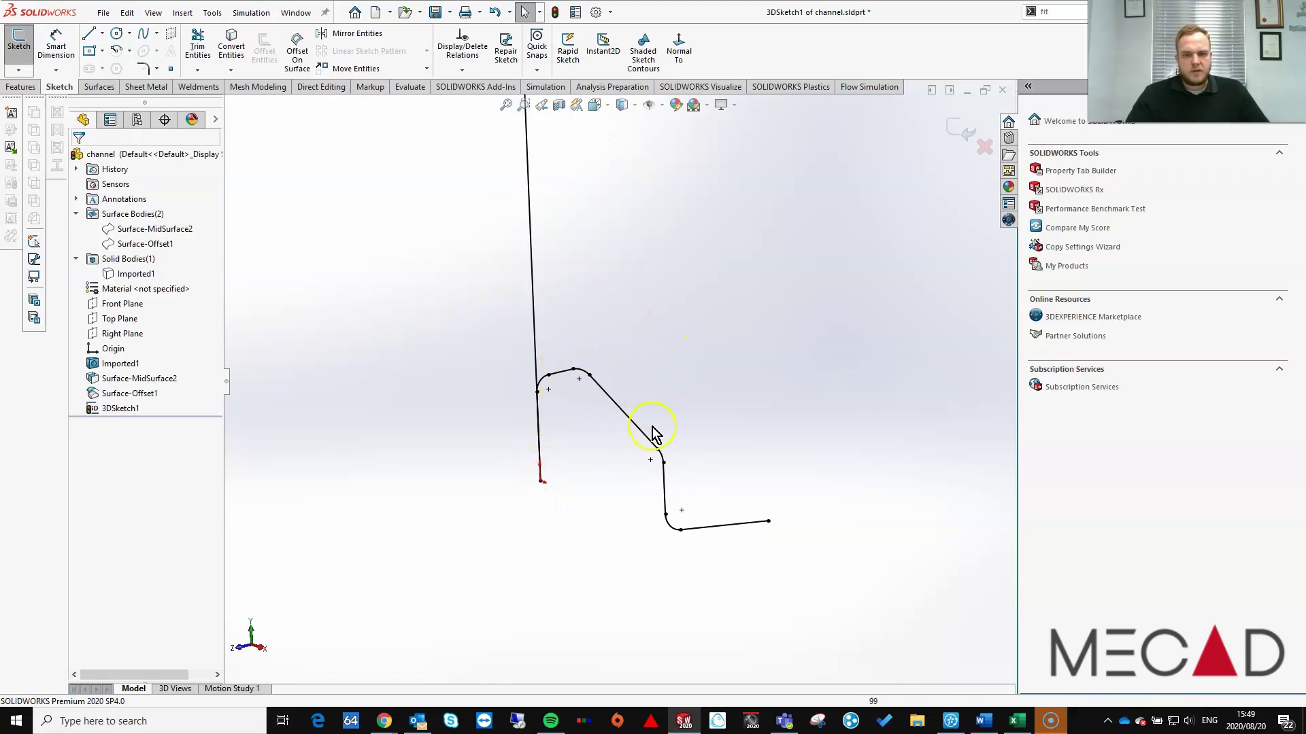
# Check the length and relations of the straight line beside the bent centreline.
pyautogui.moveTo(758, 486)
pyautogui.mouseDown(button='middle')
pyautogui.moveTo(612, 344)
pyautogui.moveTo(554, 401)
pyautogui.mouseUp(button='middle')
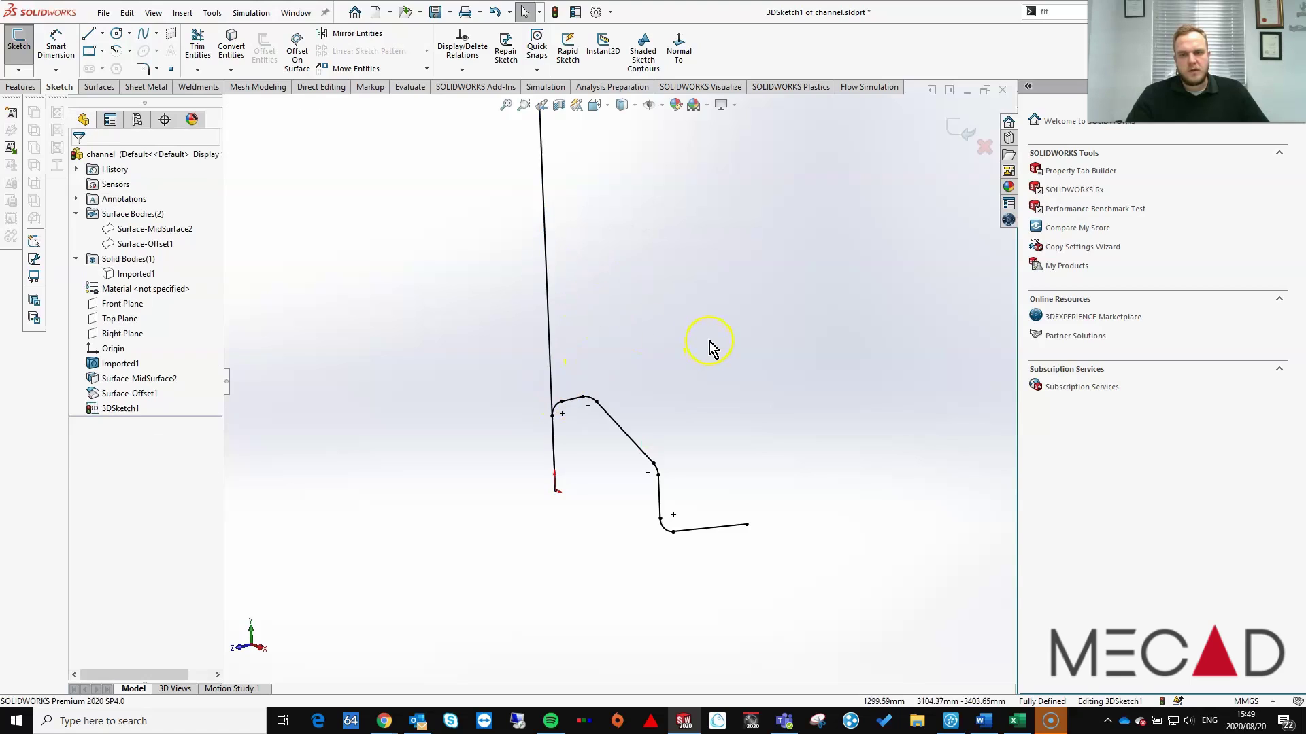
pyautogui.moveTo(708, 347); pyautogui.dragTo(631, 328, button='middle')
pyautogui.click(528, 304)
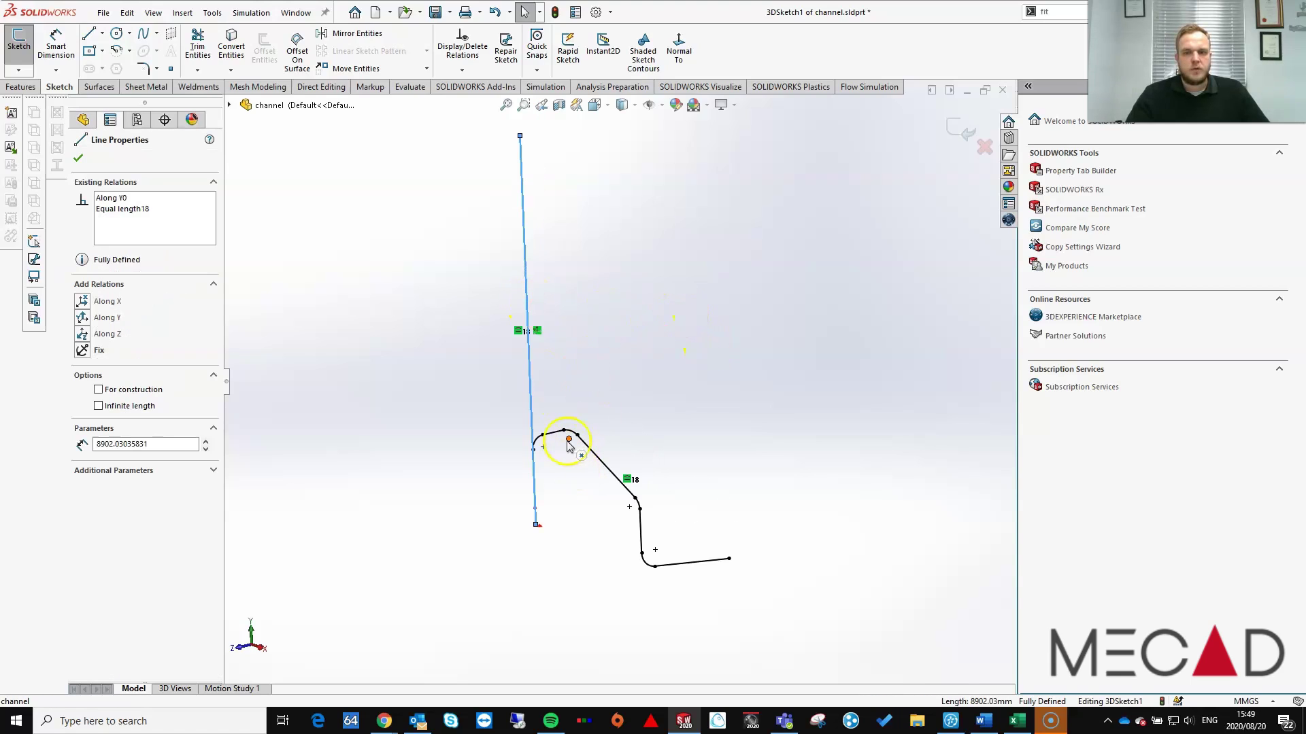
pyautogui.click(606, 533)
pyautogui.moveTo(606, 533); pyautogui.dragTo(600, 443, button='middle')
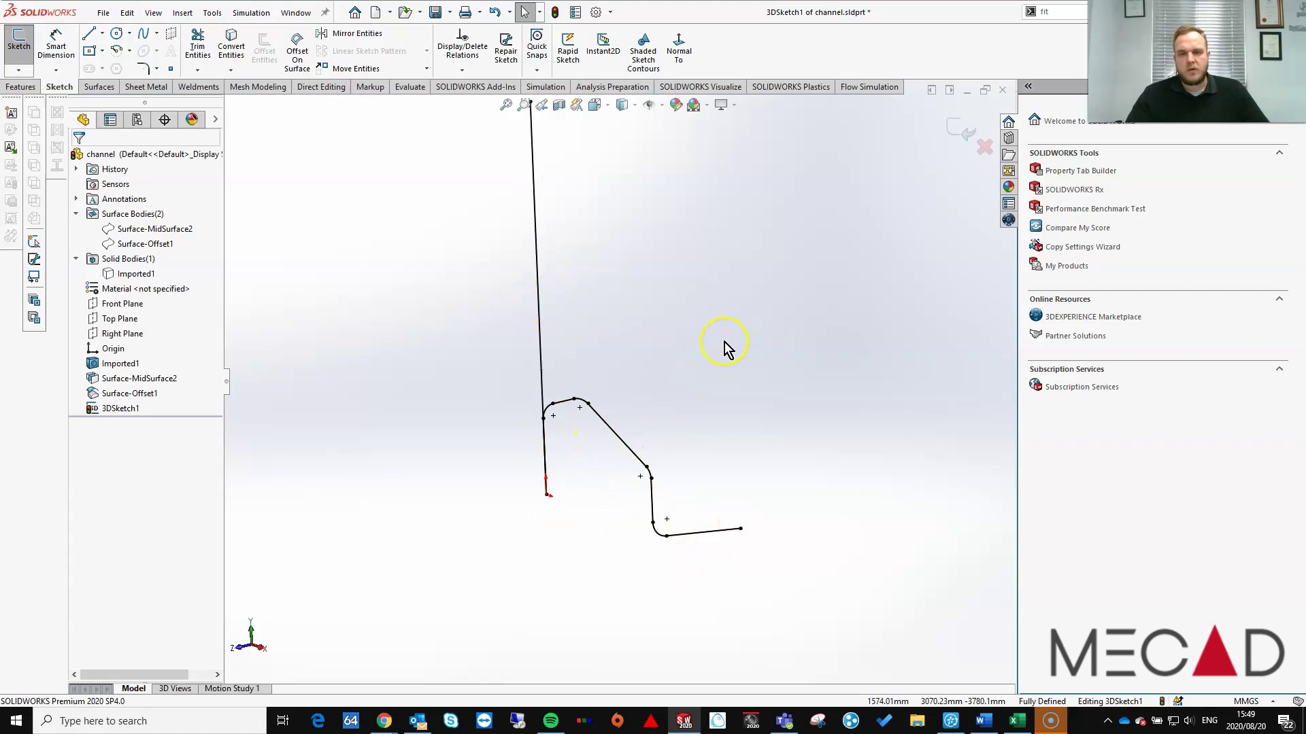
# Show the Imported1 solid body again.
pyautogui.moveTo(724, 341); pyautogui.dragTo(574, 483, button='middle')
pyautogui.click(136, 273)
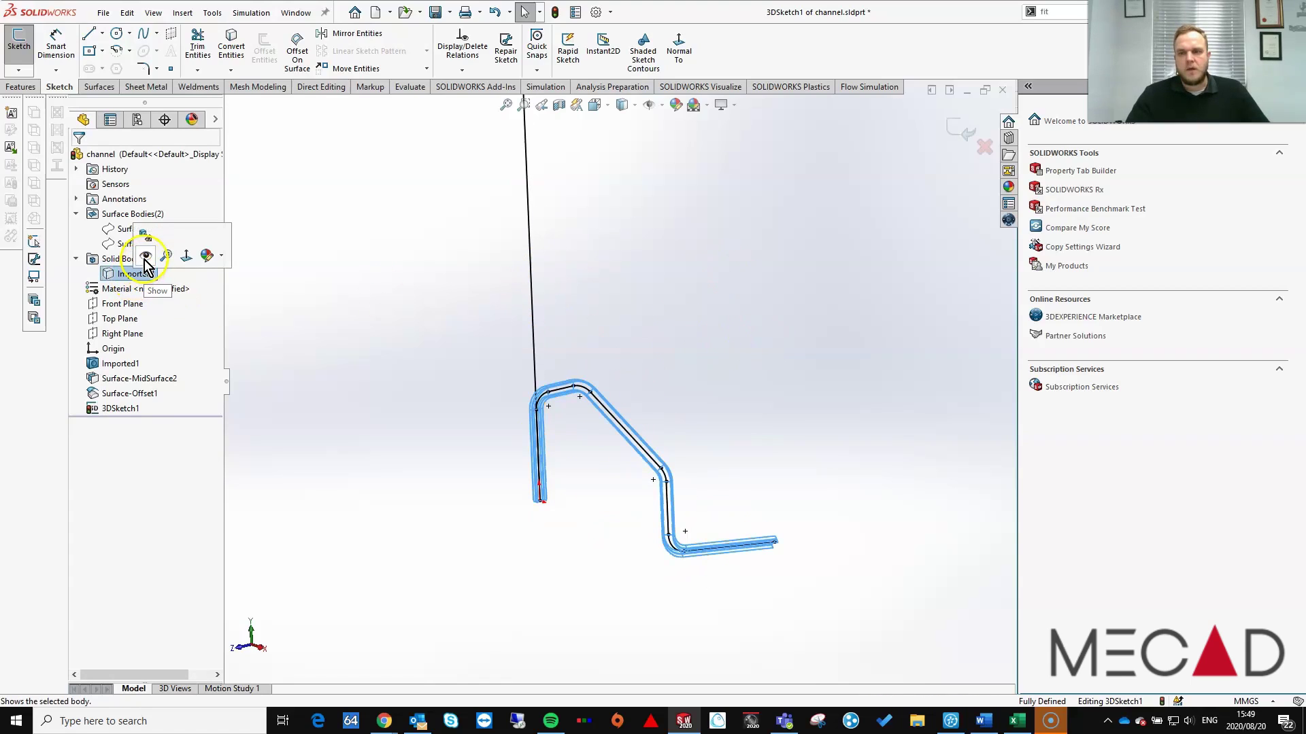
pyautogui.click(130, 258)
# Set up a Swept Boss/Base with the channel's end face as the profile and 3DSketch1's straight line as the path.
pyautogui.moveTo(540, 547); pyautogui.dragTo(534, 417, button='middle')
pyautogui.scroll(-6, 538, 472)
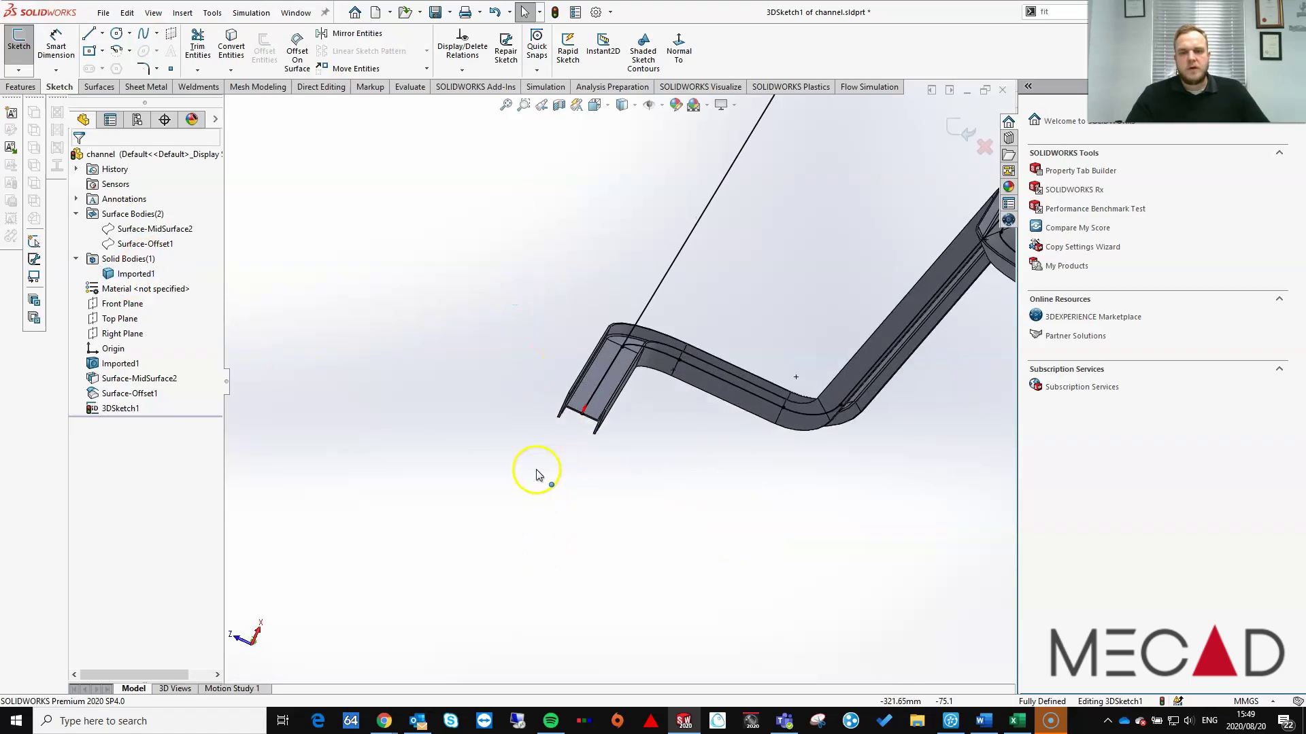
pyautogui.click(20, 86)
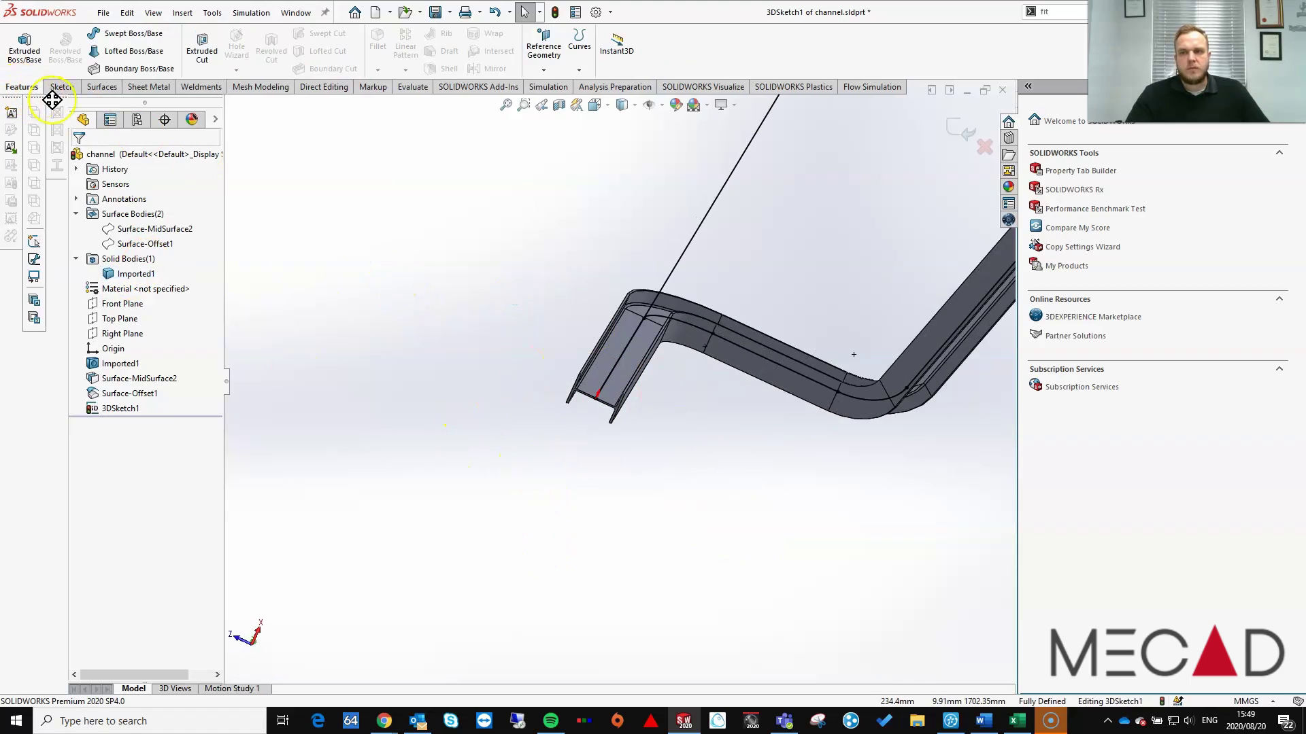
pyautogui.click(134, 33)
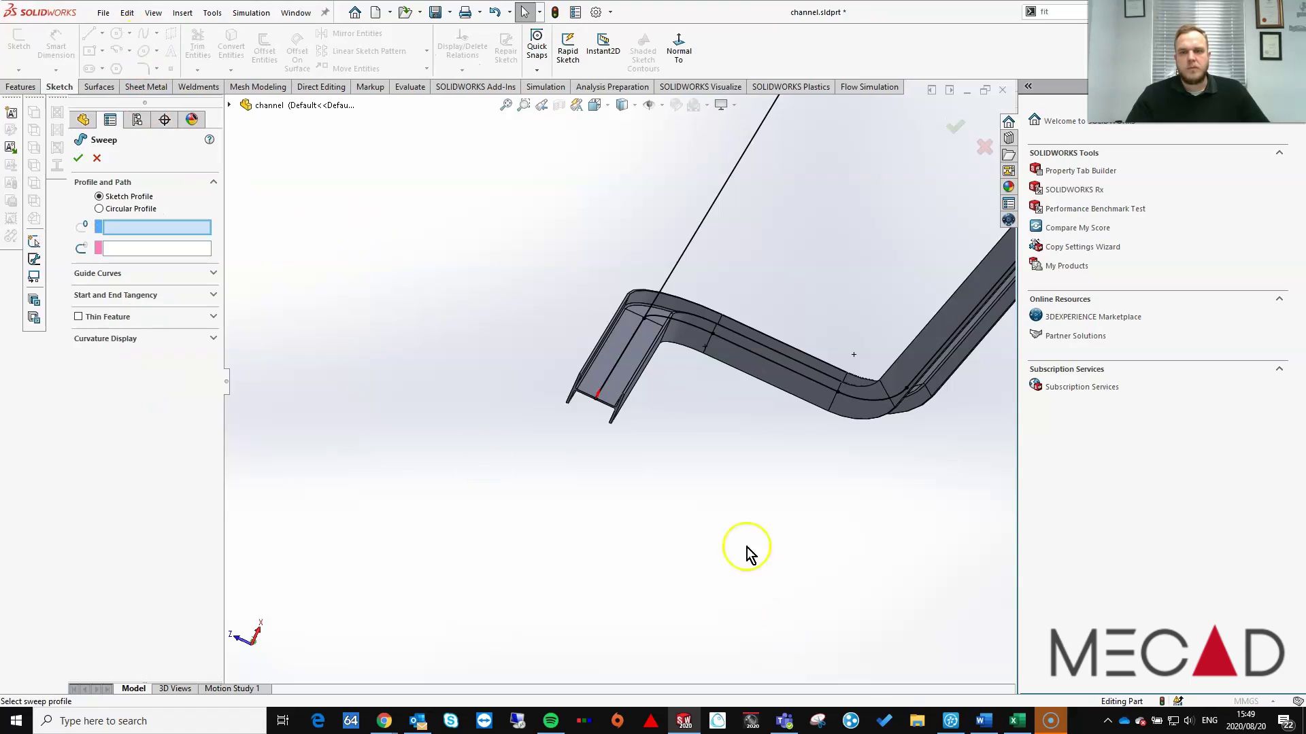
pyautogui.scroll(-8, 591, 417)
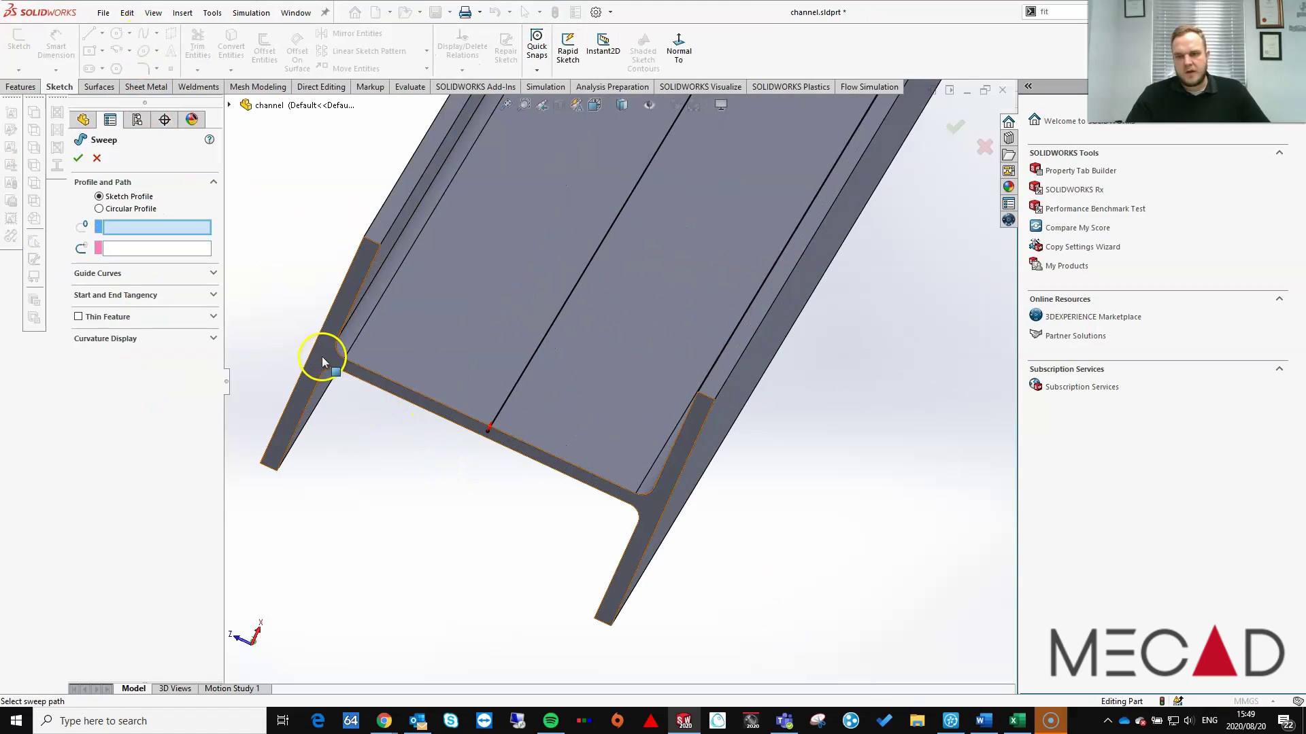
pyautogui.click(323, 362)
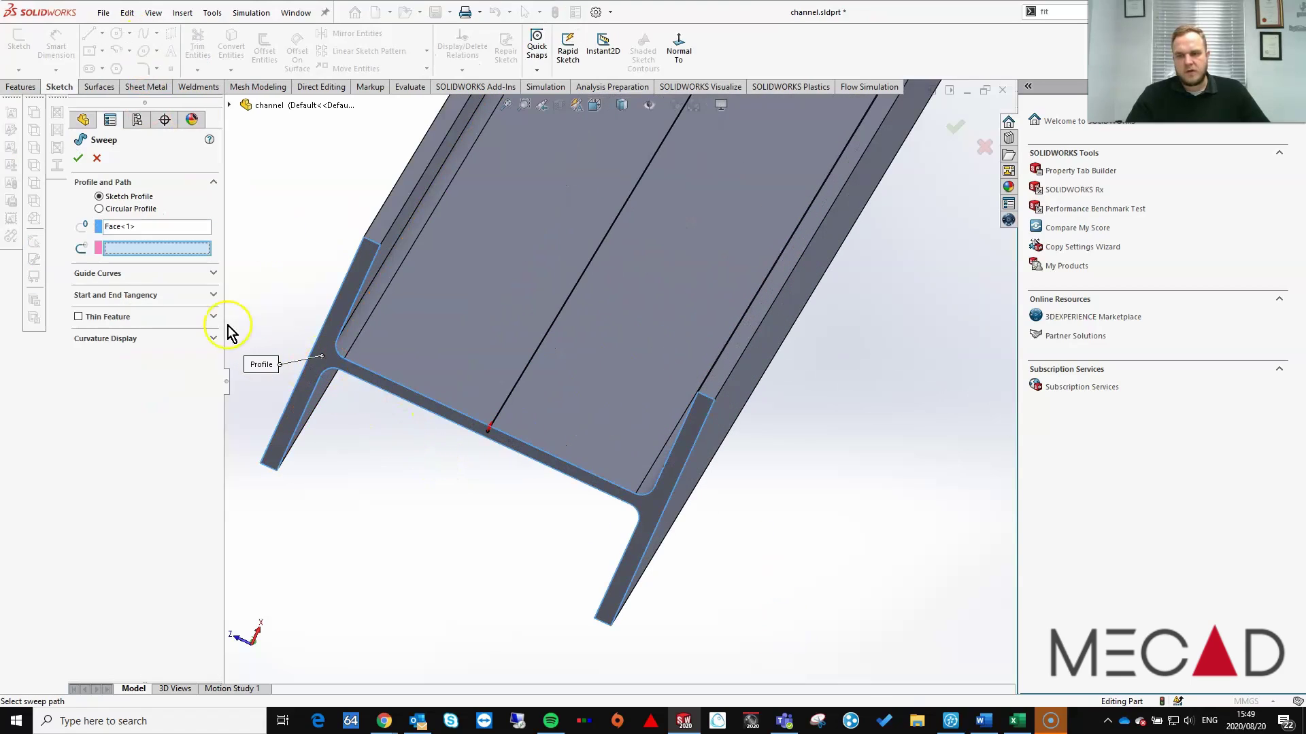
pyautogui.click(510, 399)
pyautogui.scroll(6, 789, 503)
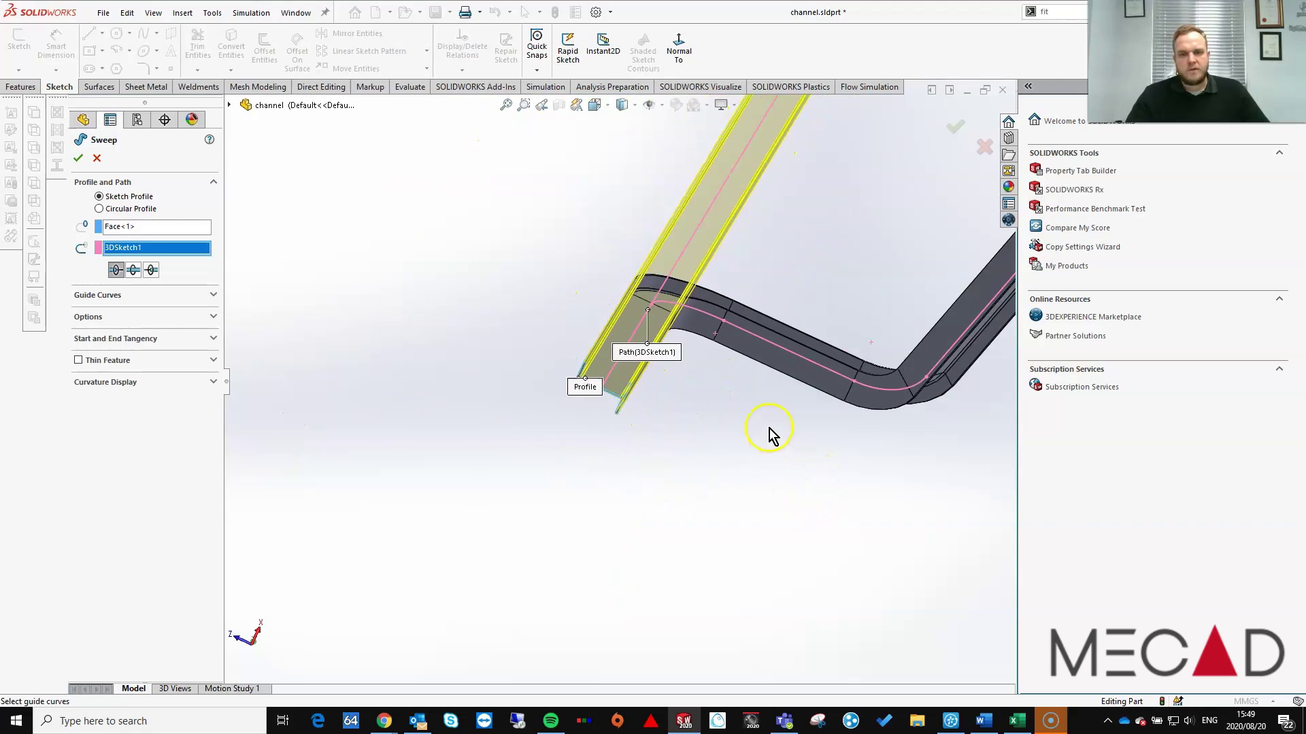
# Turn off Merge result in the sweep options and create the sweep as a separate body.
pyautogui.scroll(3, 770, 439)
pyautogui.moveTo(704, 378); pyautogui.dragTo(710, 406, button='middle')
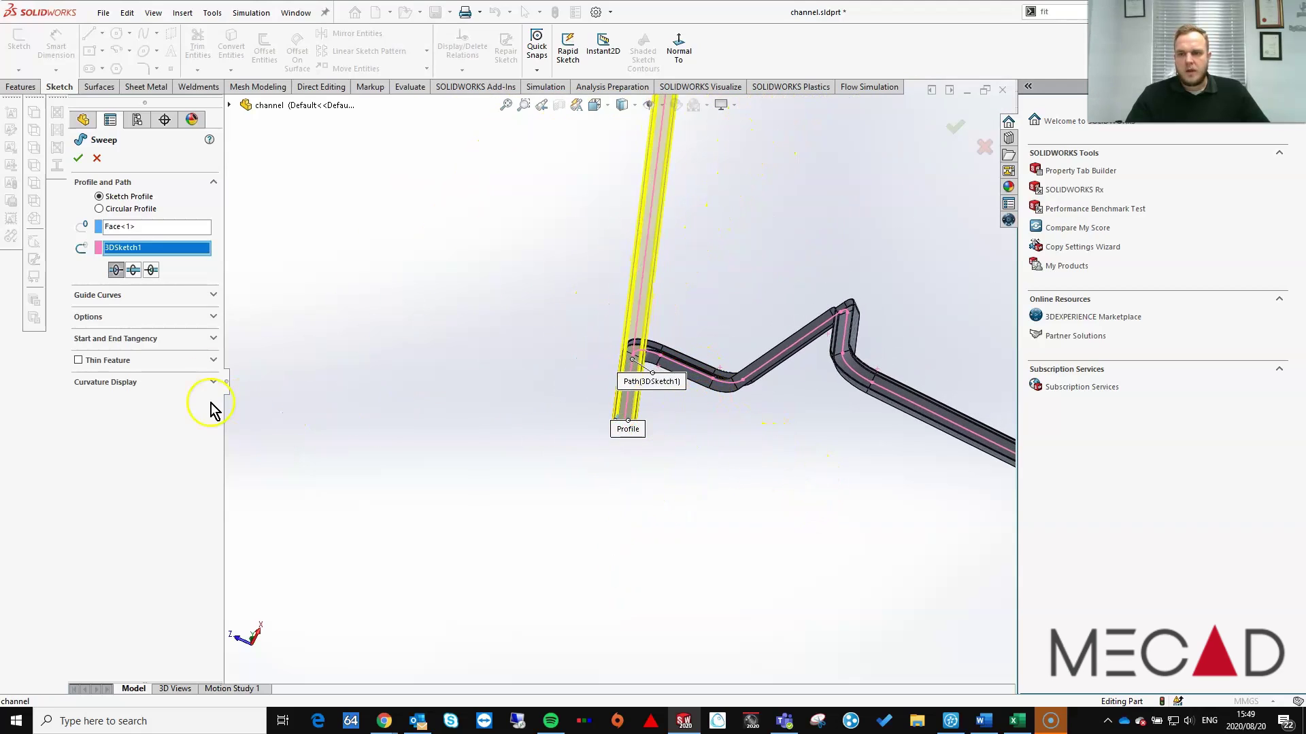
pyautogui.click(99, 320)
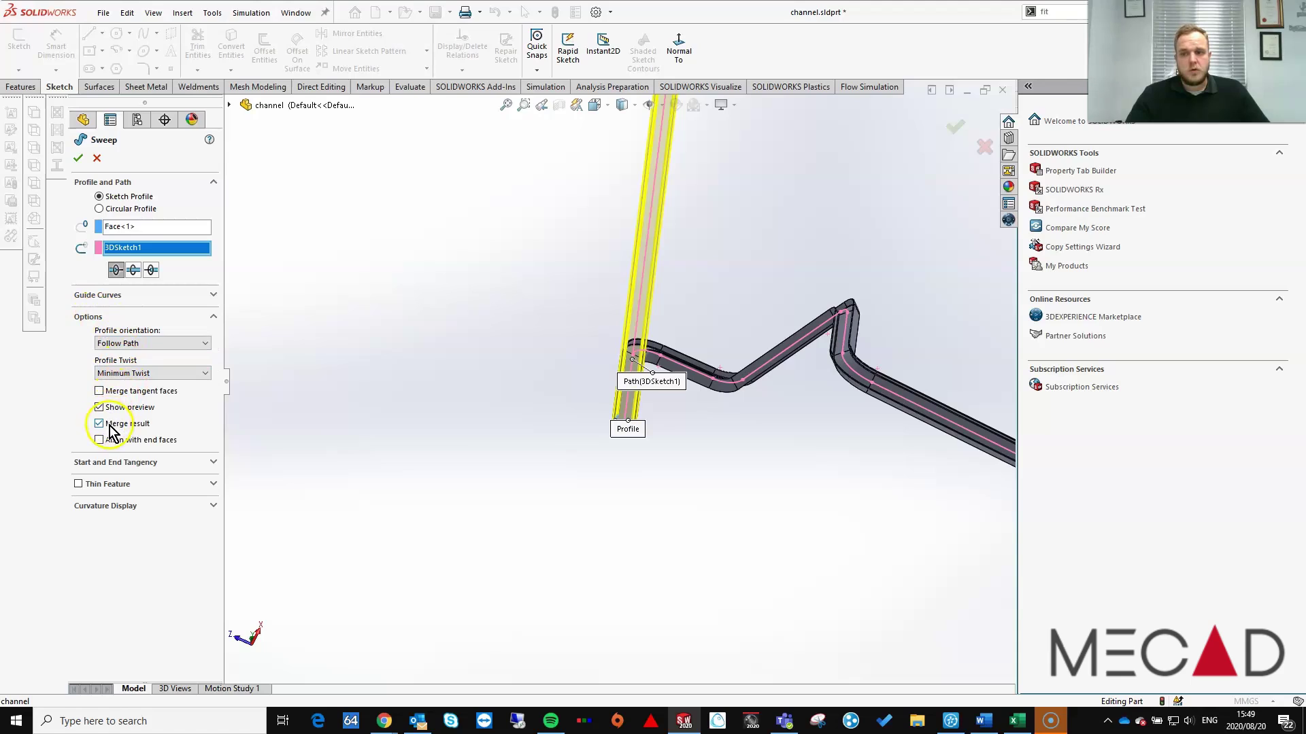
pyautogui.click(78, 161)
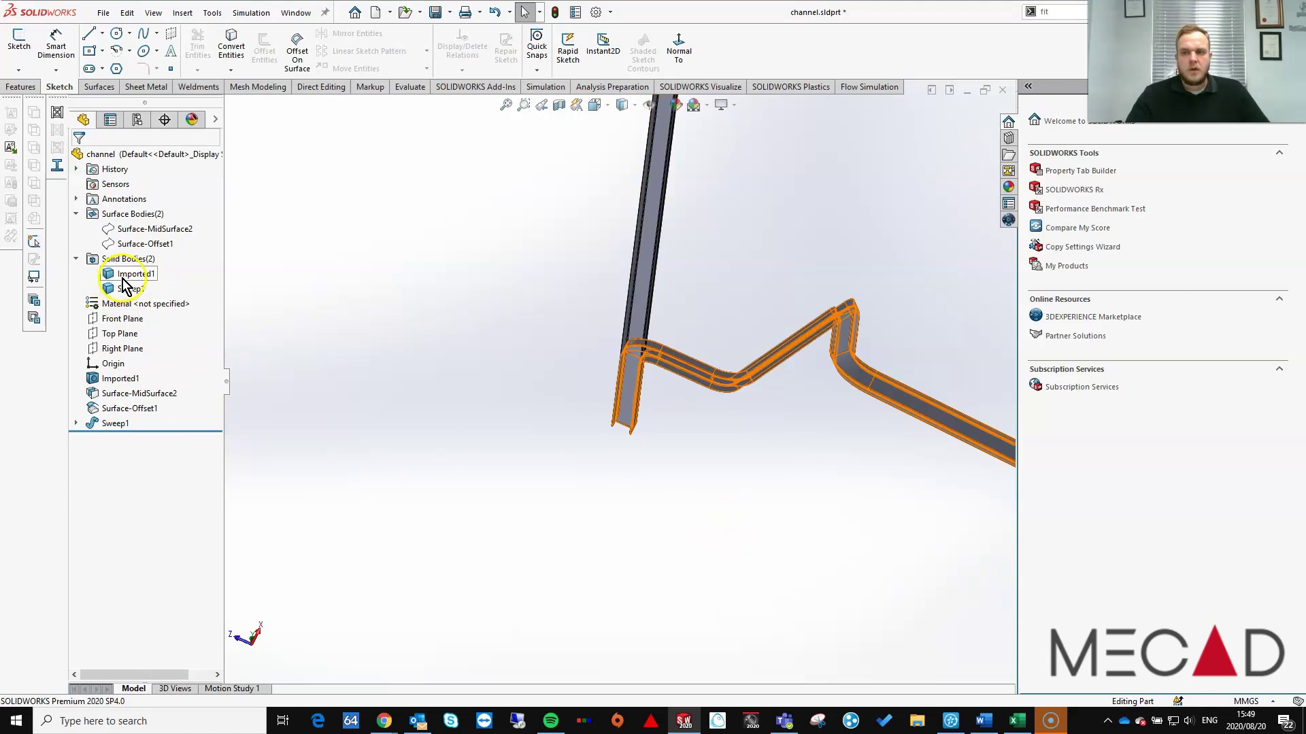
# Hide the Imported1 solid body so only the swept straight channel is displayed.
pyautogui.click(128, 275)
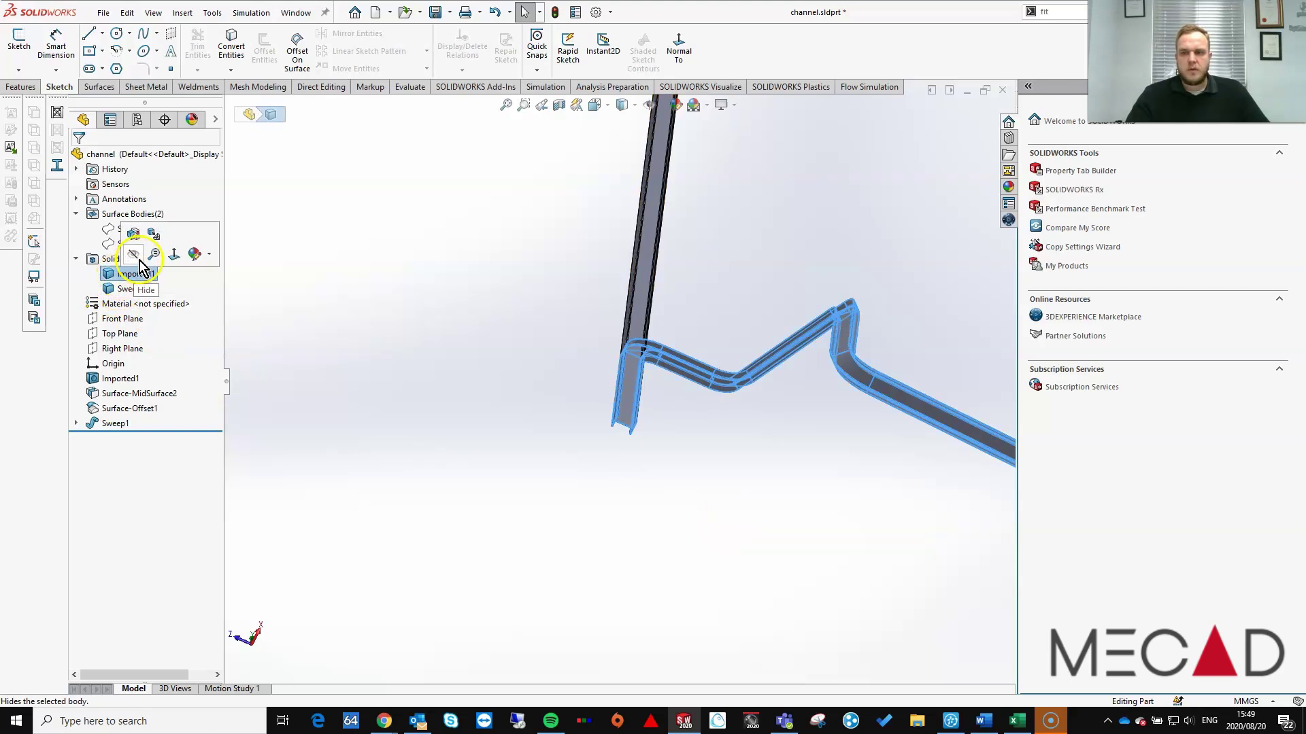
pyautogui.click(139, 261)
pyautogui.click(779, 480)
# Examine the straight swept channel along its full length and at its ends.
pyautogui.scroll(5, 773, 481)
pyautogui.scroll(-1, 717, 479)
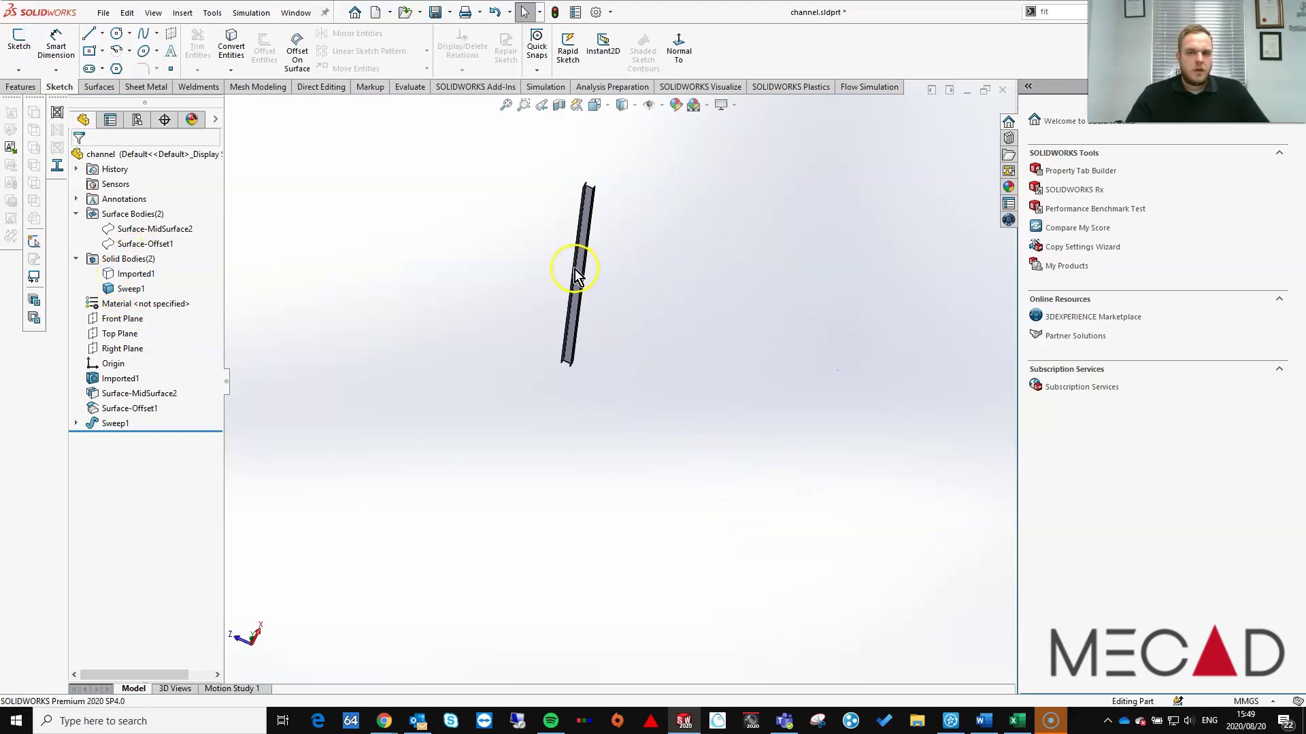
pyautogui.moveTo(574, 276); pyautogui.dragTo(490, 324, button='middle')
pyautogui.scroll(-2, 487, 333)
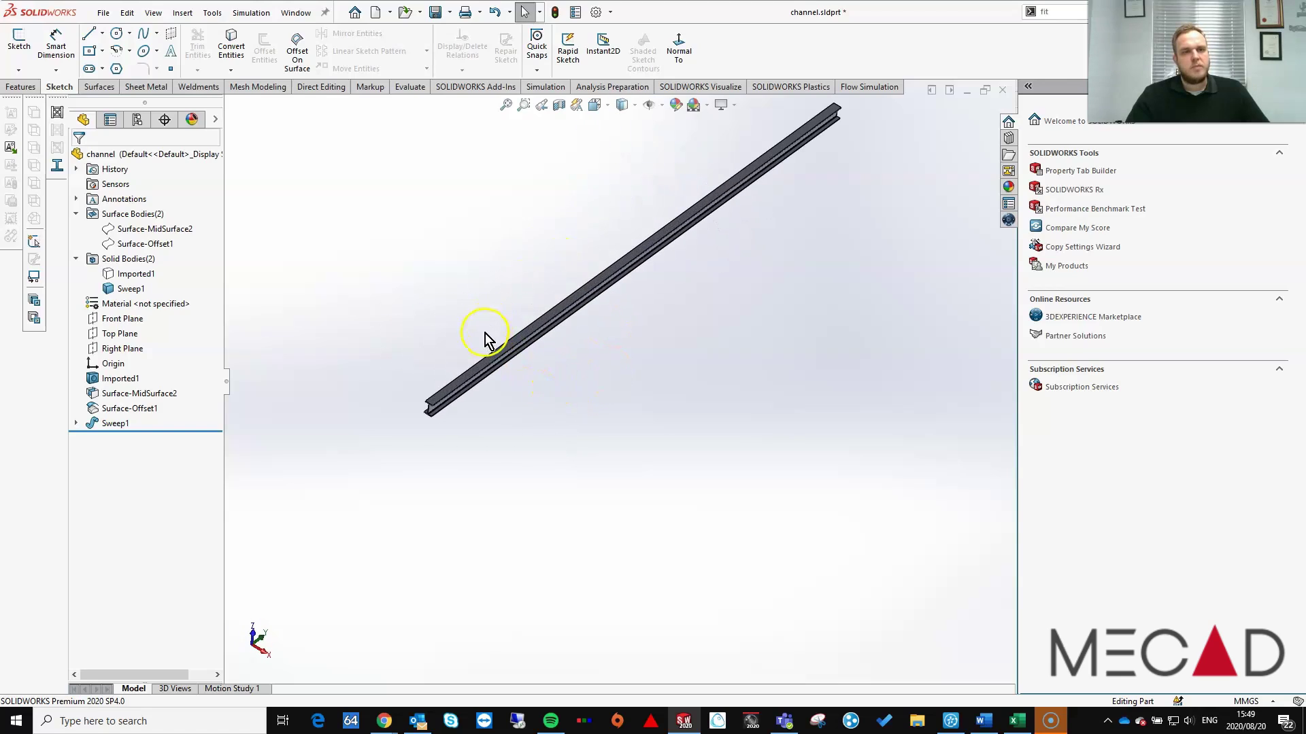
pyautogui.scroll(-3, 442, 317)
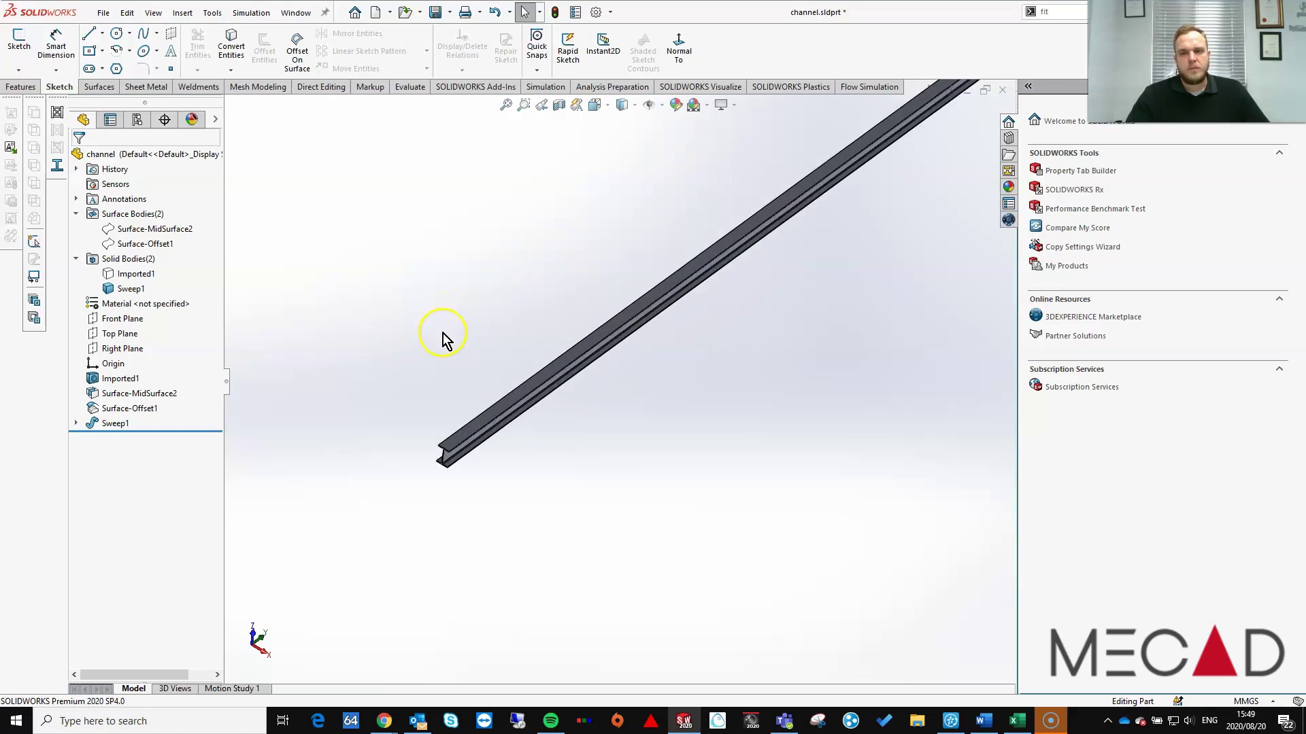
pyautogui.scroll(2, 657, 449)
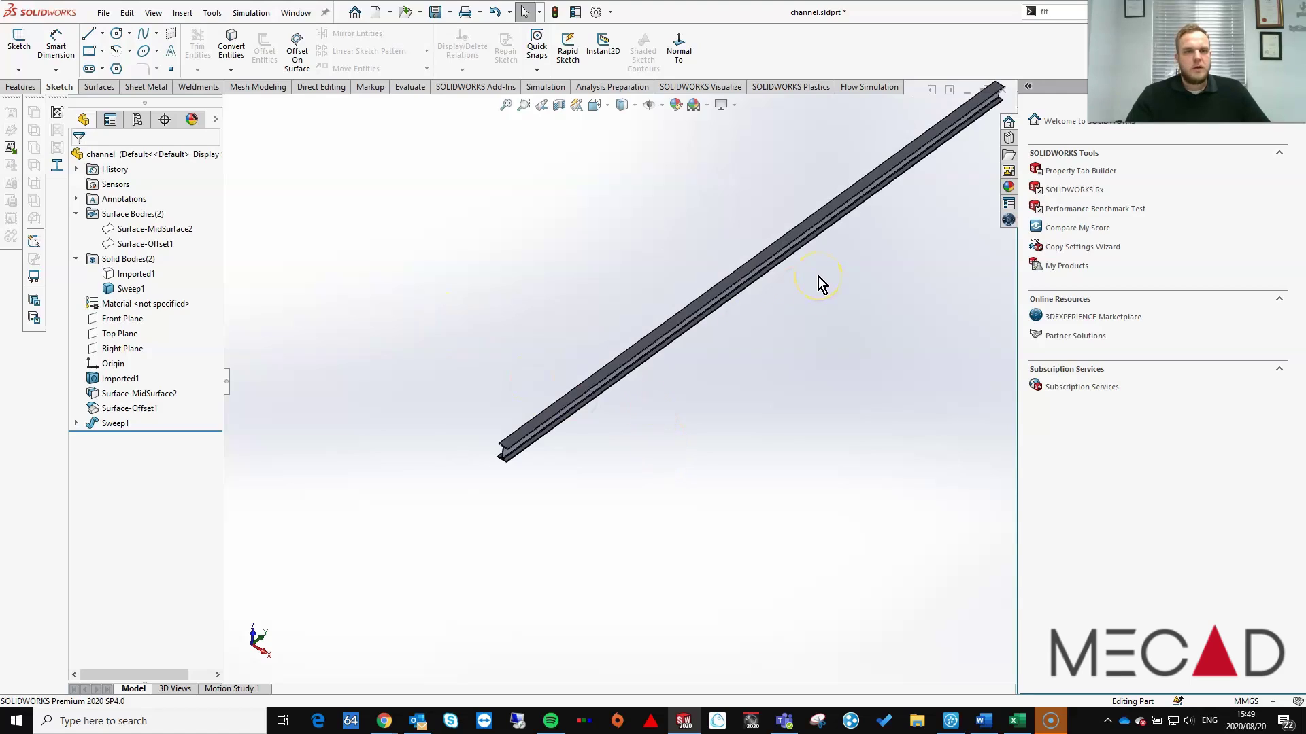
pyautogui.scroll(3, 791, 273)
pyautogui.scroll(-2, 688, 212)
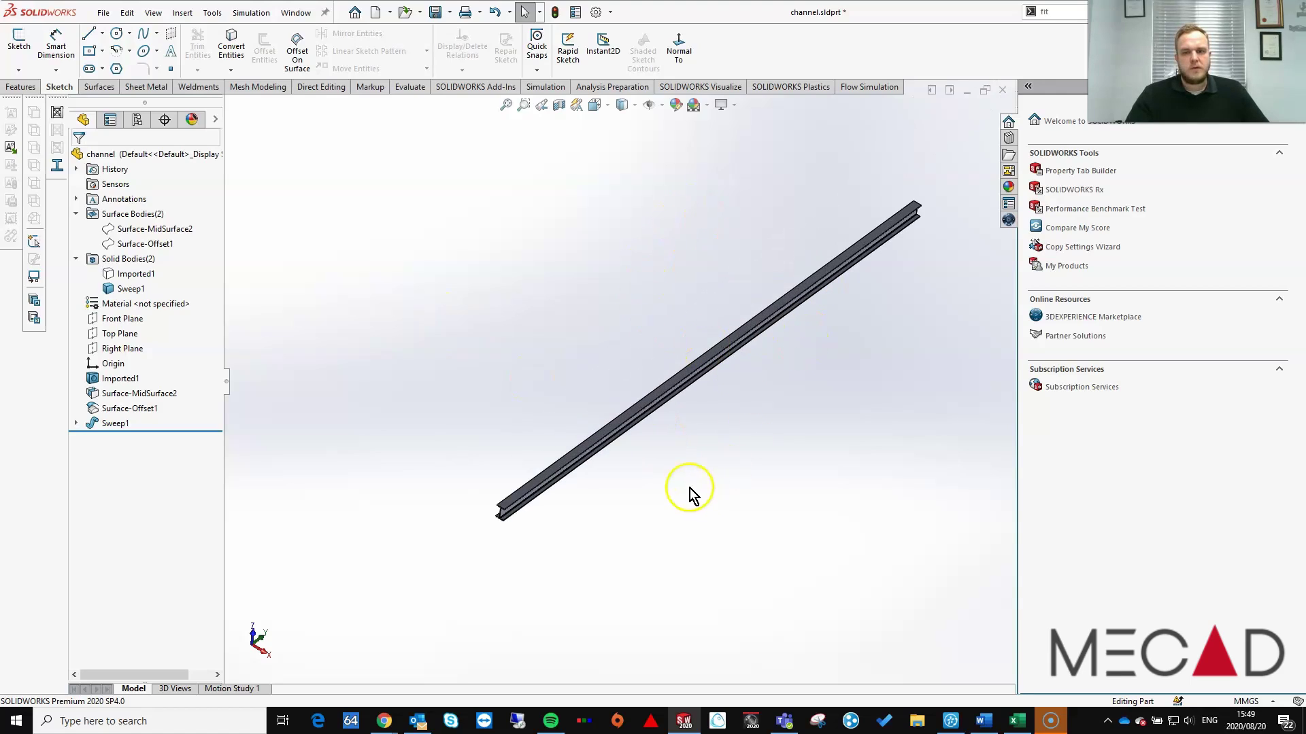
pyautogui.scroll(-1, 729, 398)
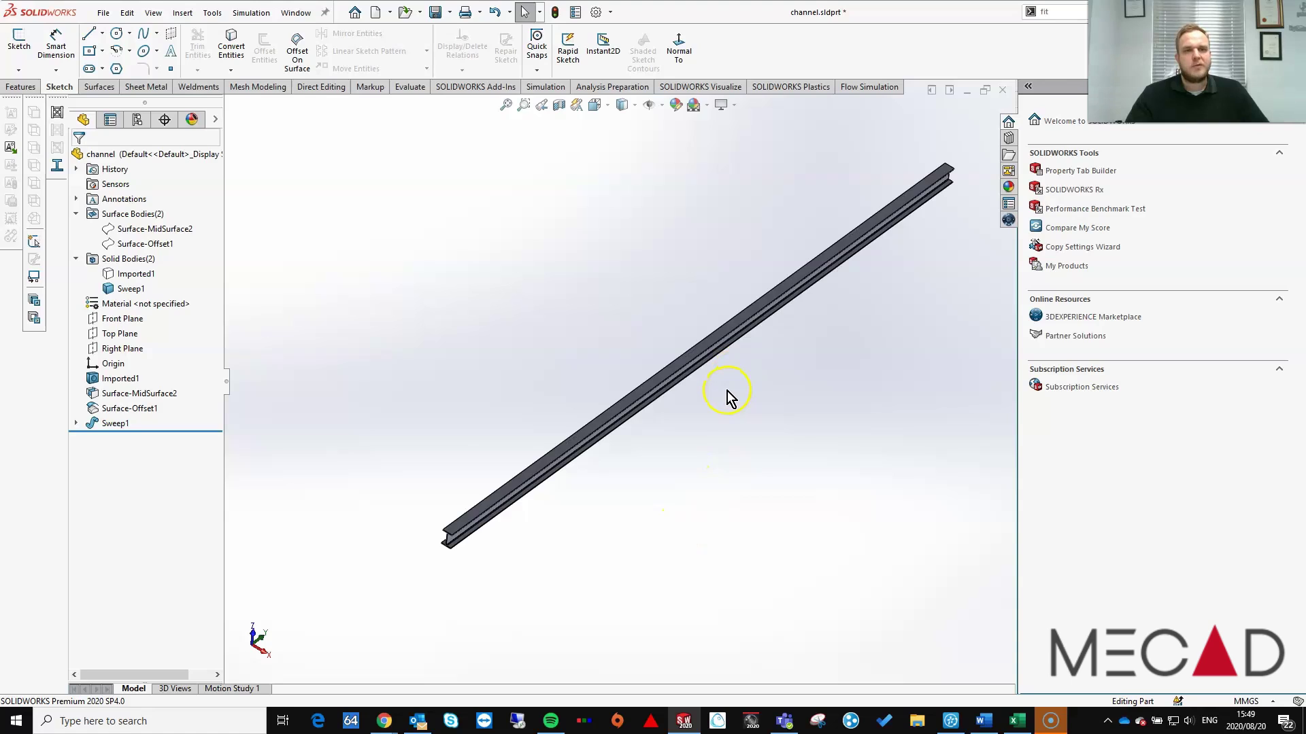